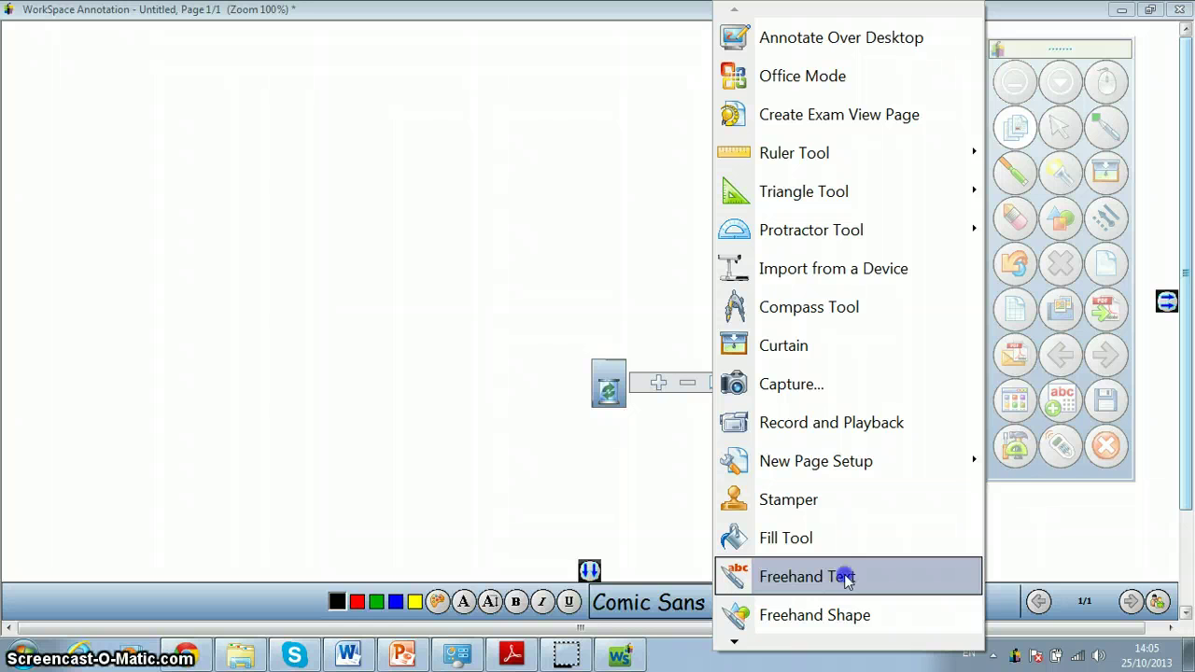
Write the letters m and a near the page's upper-left area with the Freehand Text tool.
{"action": "left_click", "coordinate": [845, 577]}
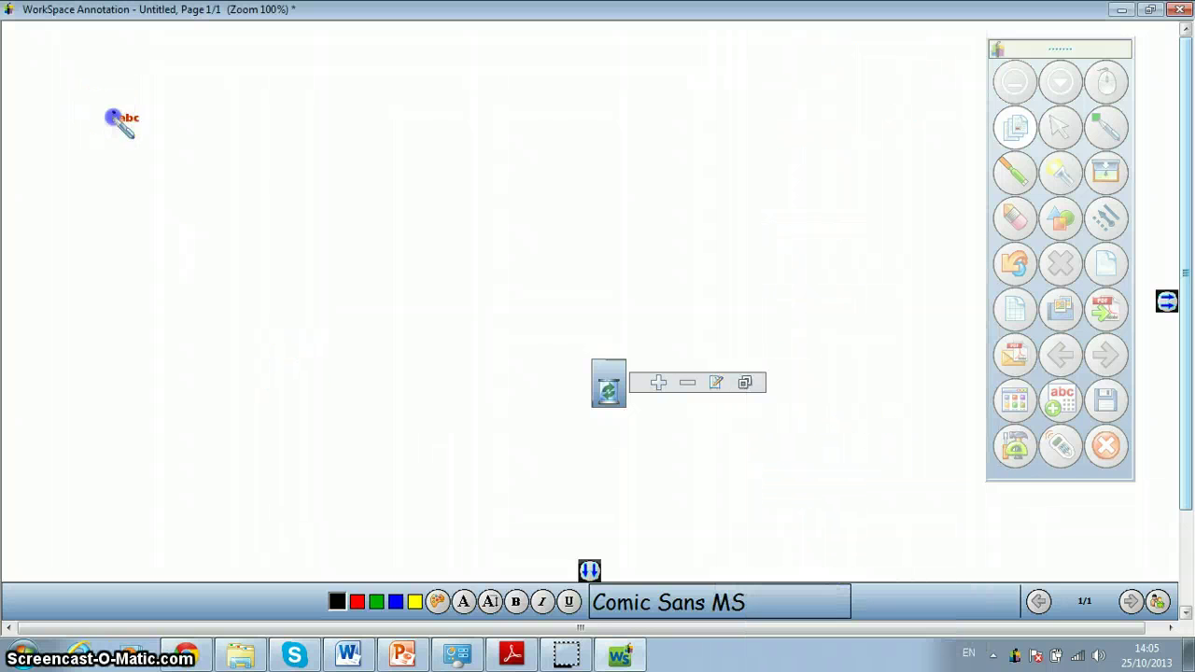
{"action": "mouse_move", "coordinate": [114, 99]}
{"action": "left_mouse_down"}
{"action": "mouse_move", "coordinate": [144, 101]}
{"action": "mouse_move", "coordinate": [157, 128]}
{"action": "left_mouse_up"}
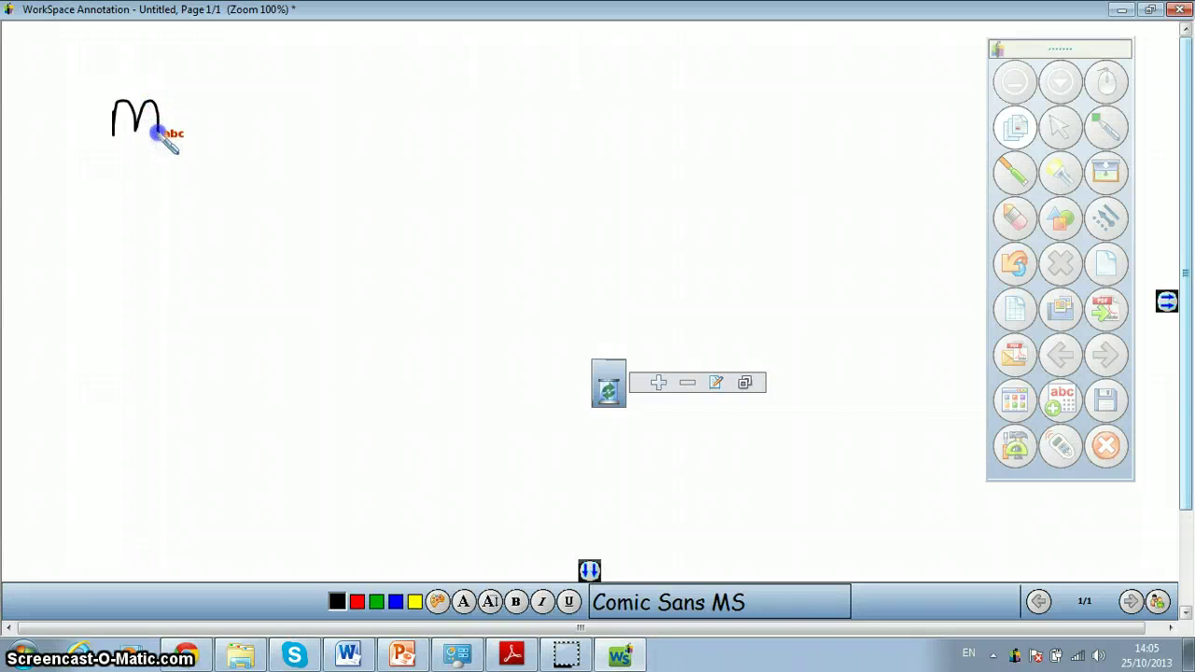
{"action": "left_click", "coordinate": [221, 126]}
{"action": "left_click", "coordinate": [159, 125]}
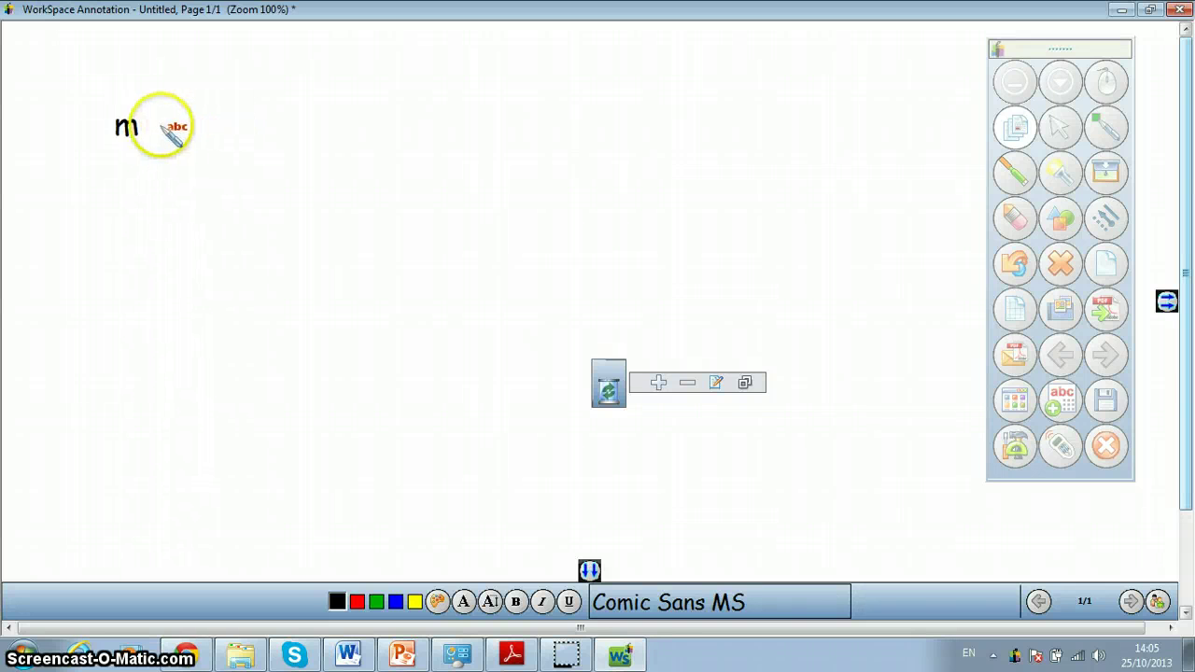
{"action": "left_click_drag", "start_coordinate": [157, 129], "coordinate": [167, 136]}
{"action": "left_click", "coordinate": [180, 203]}
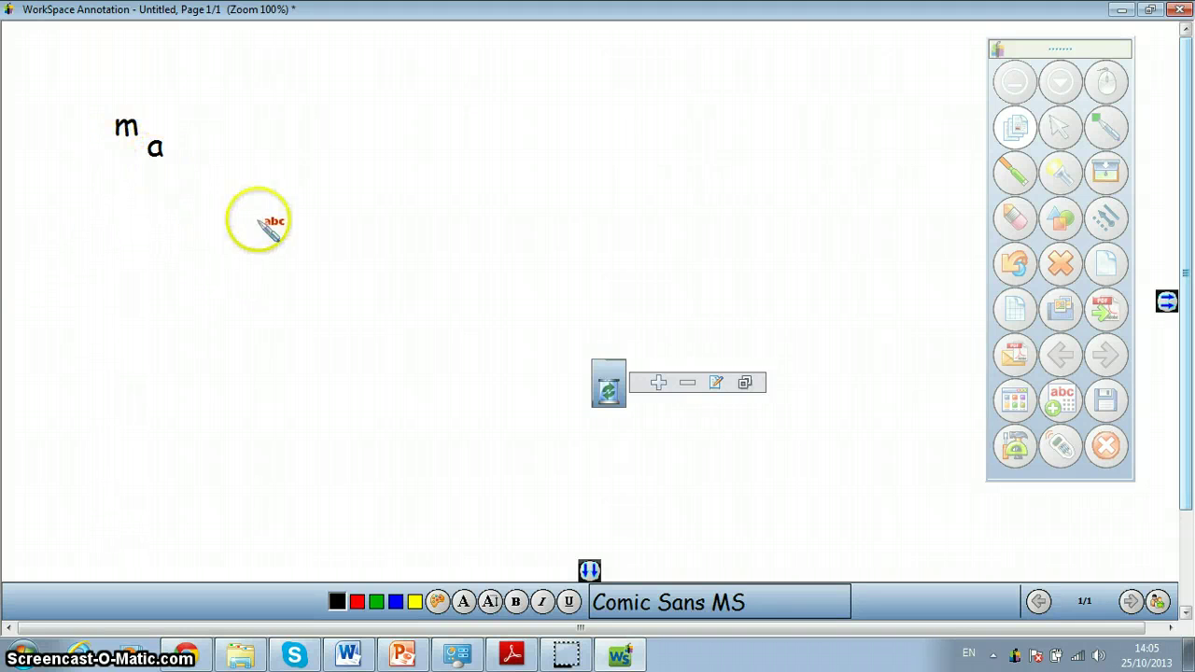
Sketch a green right triangle, an ellipse, a square and a parallelogram on the page with the Freehand Shape tool.
{"action": "left_click", "coordinate": [1016, 446]}
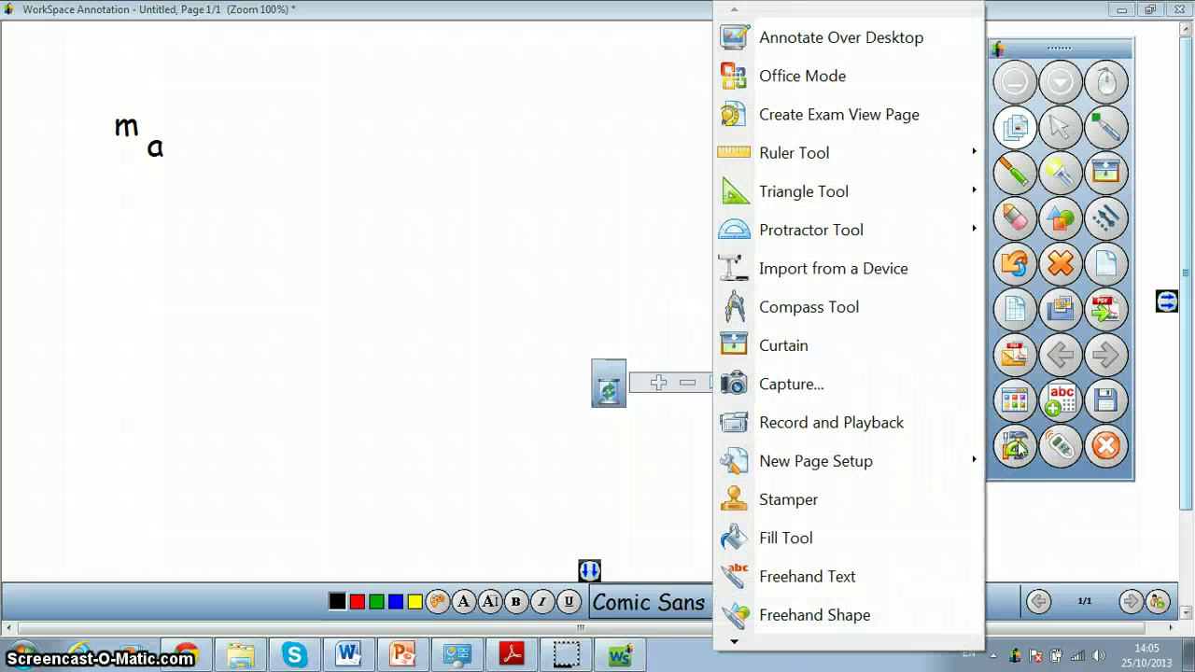
{"action": "left_click", "coordinate": [835, 618]}
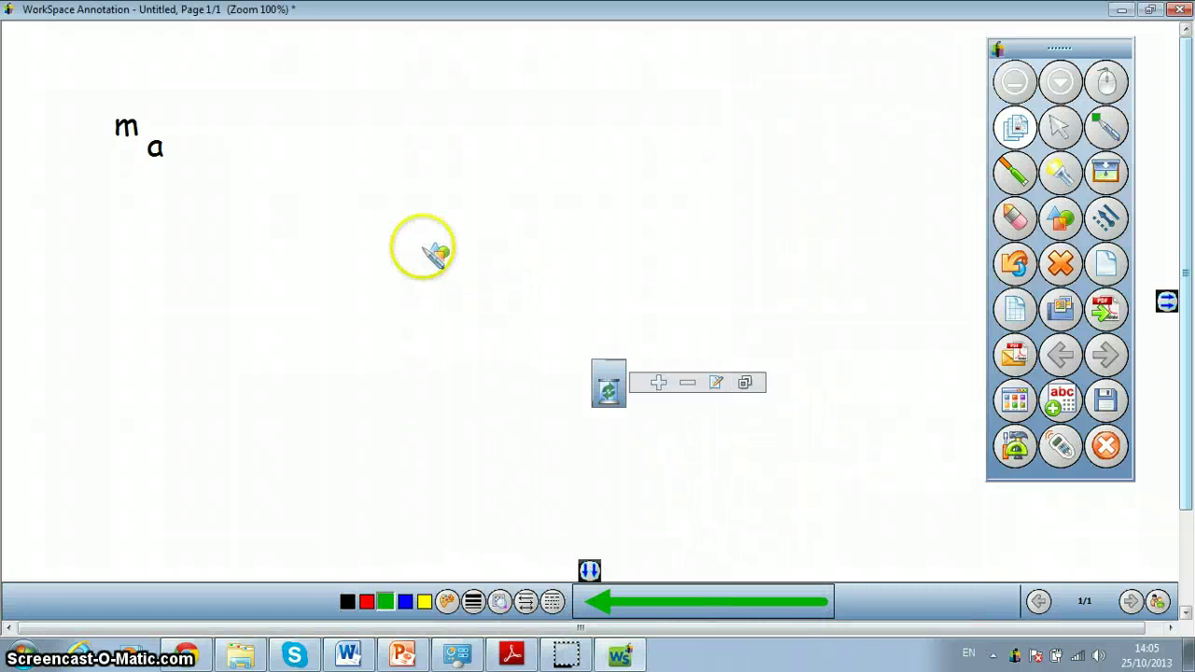
{"action": "mouse_move", "coordinate": [422, 250]}
{"action": "left_mouse_down"}
{"action": "mouse_move", "coordinate": [587, 241]}
{"action": "mouse_move", "coordinate": [435, 245]}
{"action": "left_mouse_up"}
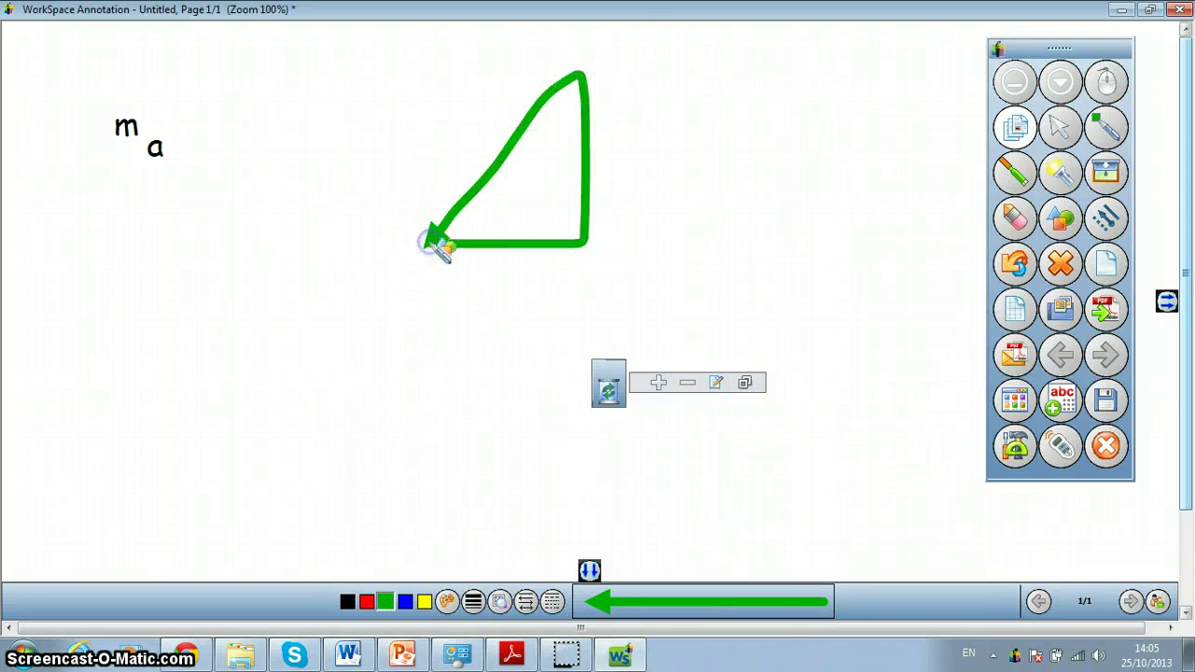
{"action": "left_click", "coordinate": [608, 389]}
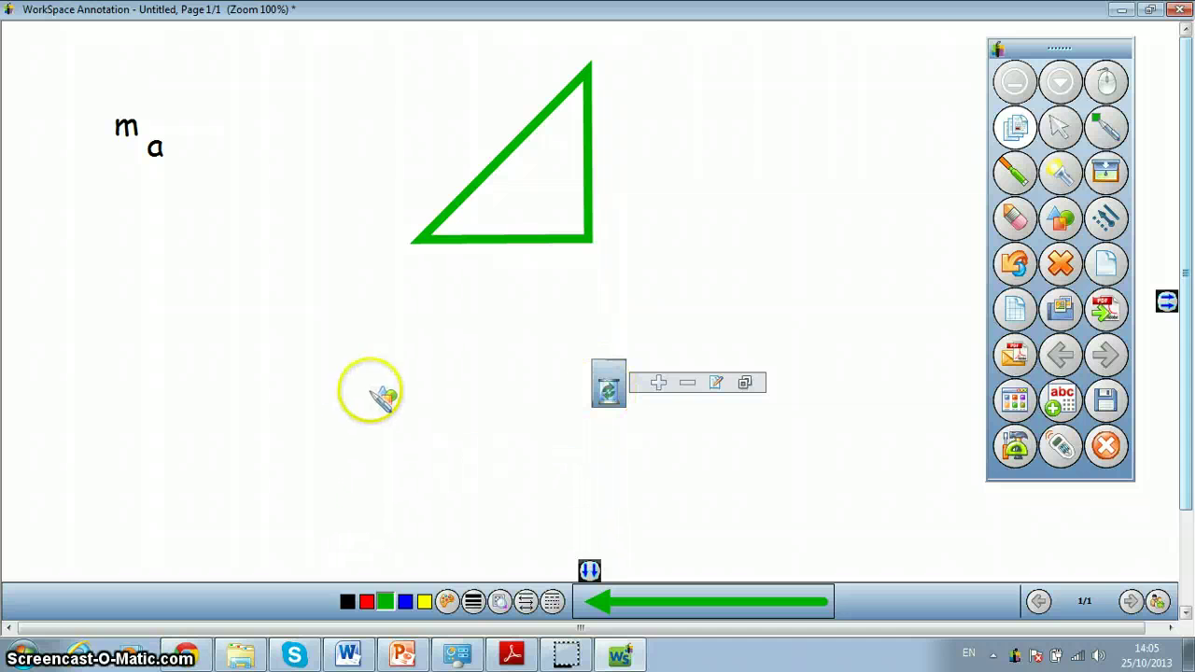
{"action": "mouse_move", "coordinate": [417, 331]}
{"action": "left_mouse_down"}
{"action": "mouse_move", "coordinate": [469, 446]}
{"action": "mouse_move", "coordinate": [403, 322]}
{"action": "left_mouse_up"}
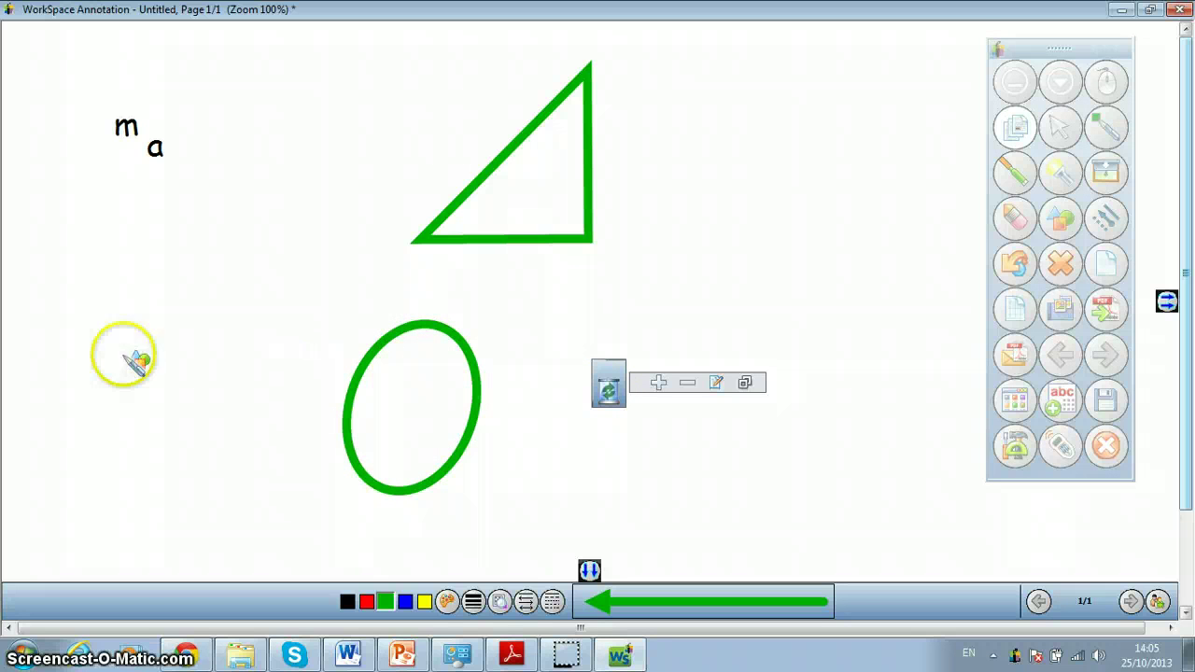
{"action": "mouse_move", "coordinate": [89, 353]}
{"action": "left_mouse_down"}
{"action": "mouse_move", "coordinate": [213, 464]}
{"action": "mouse_move", "coordinate": [164, 362]}
{"action": "left_mouse_up"}
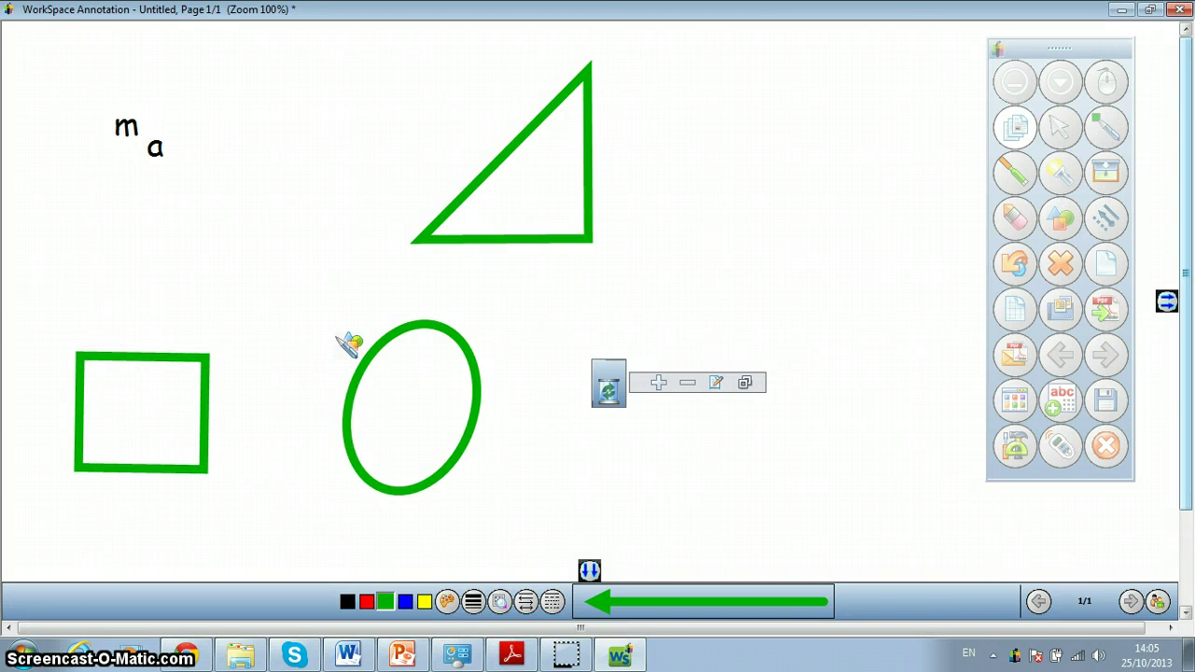
{"action": "left_click", "coordinate": [1062, 220]}
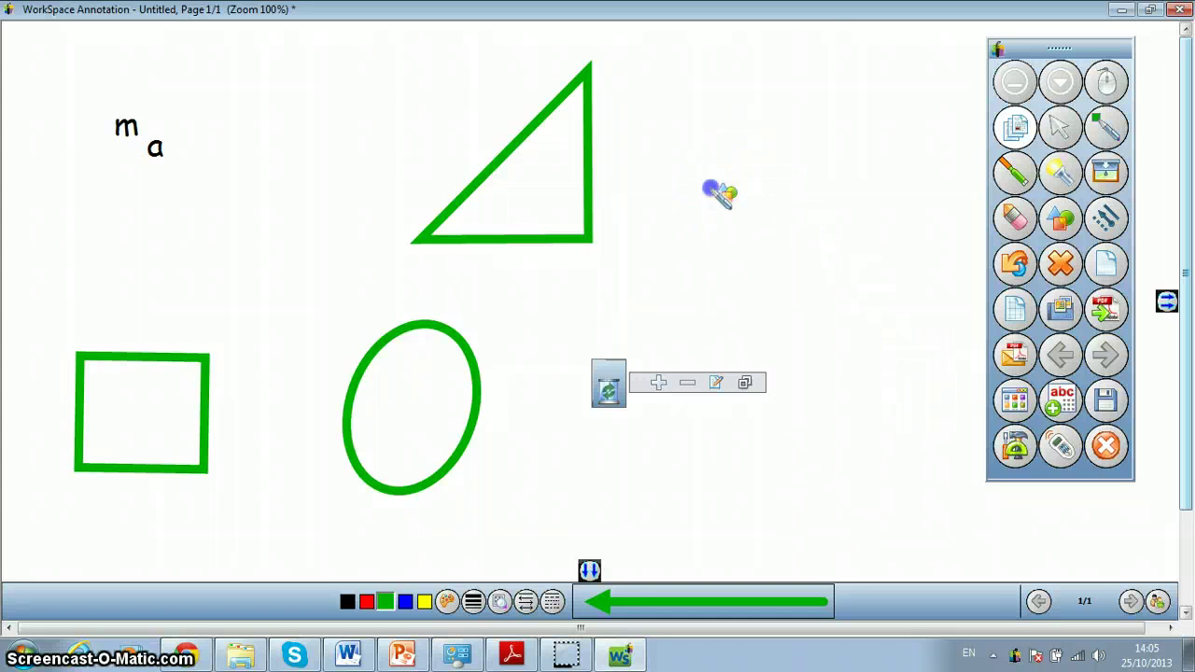
{"action": "mouse_move", "coordinate": [709, 193]}
{"action": "left_mouse_down"}
{"action": "mouse_move", "coordinate": [857, 276]}
{"action": "mouse_move", "coordinate": [873, 223]}
{"action": "mouse_move", "coordinate": [702, 206]}
{"action": "left_mouse_up"}
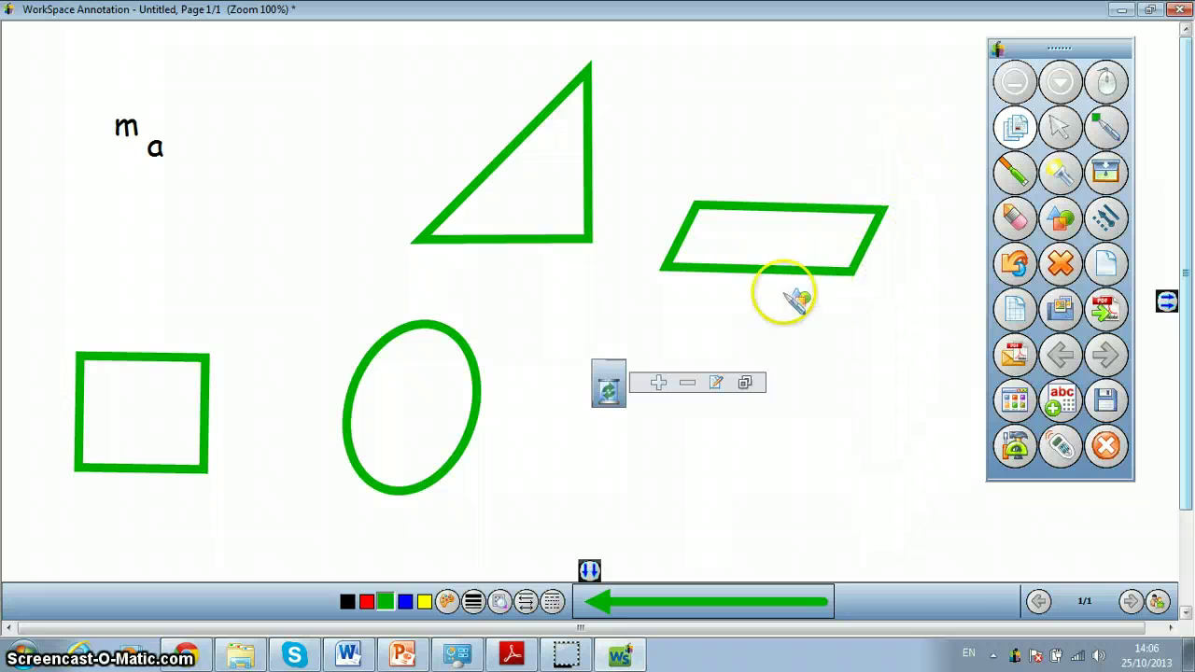
Place a smiley face between the triangle and the ellipse with the Stamper.
{"action": "left_click", "coordinate": [1015, 446]}
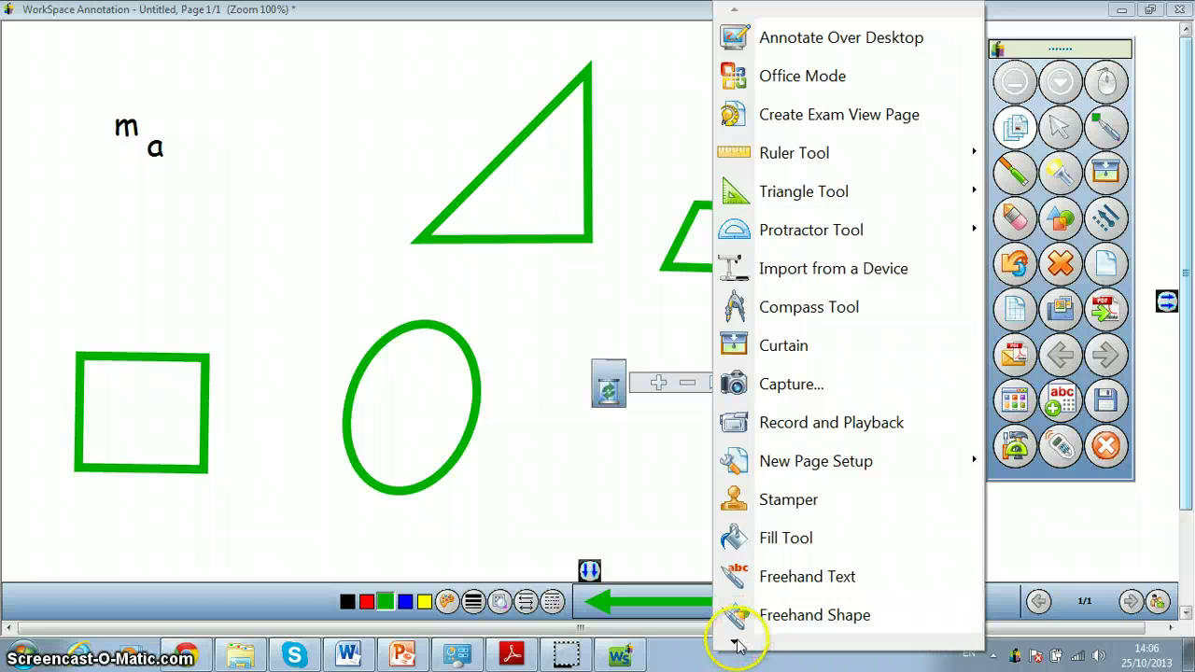
{"action": "left_click", "coordinate": [805, 486]}
{"action": "left_click", "coordinate": [571, 601]}
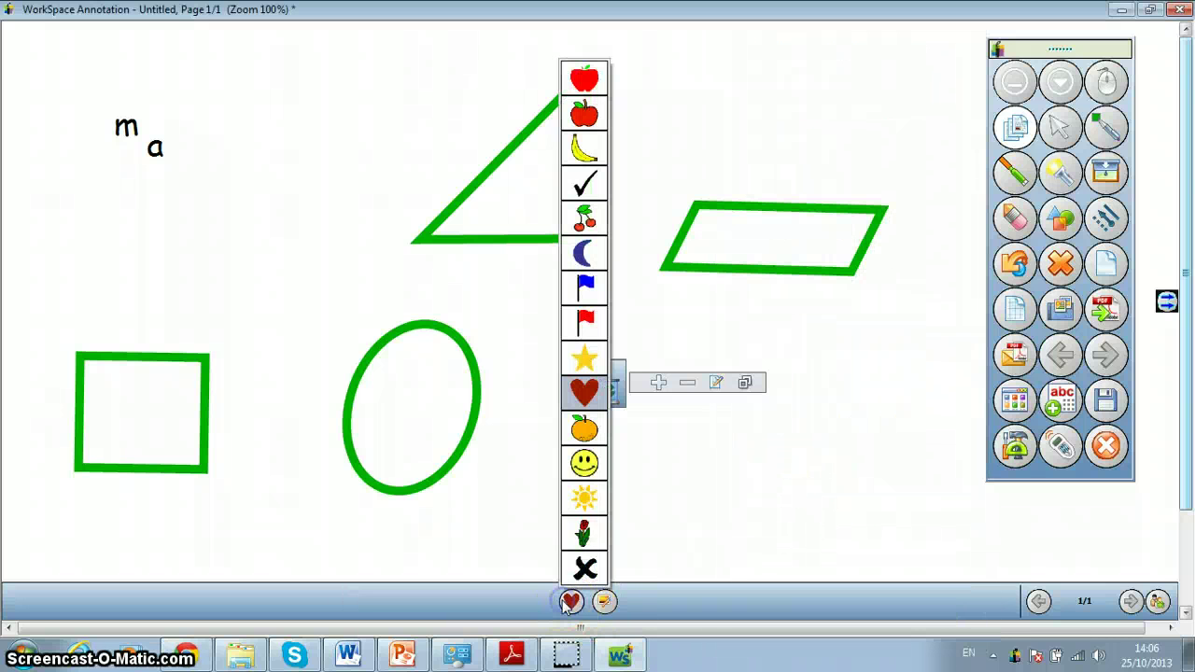
{"action": "left_click", "coordinate": [584, 471]}
{"action": "left_click", "coordinate": [520, 283]}
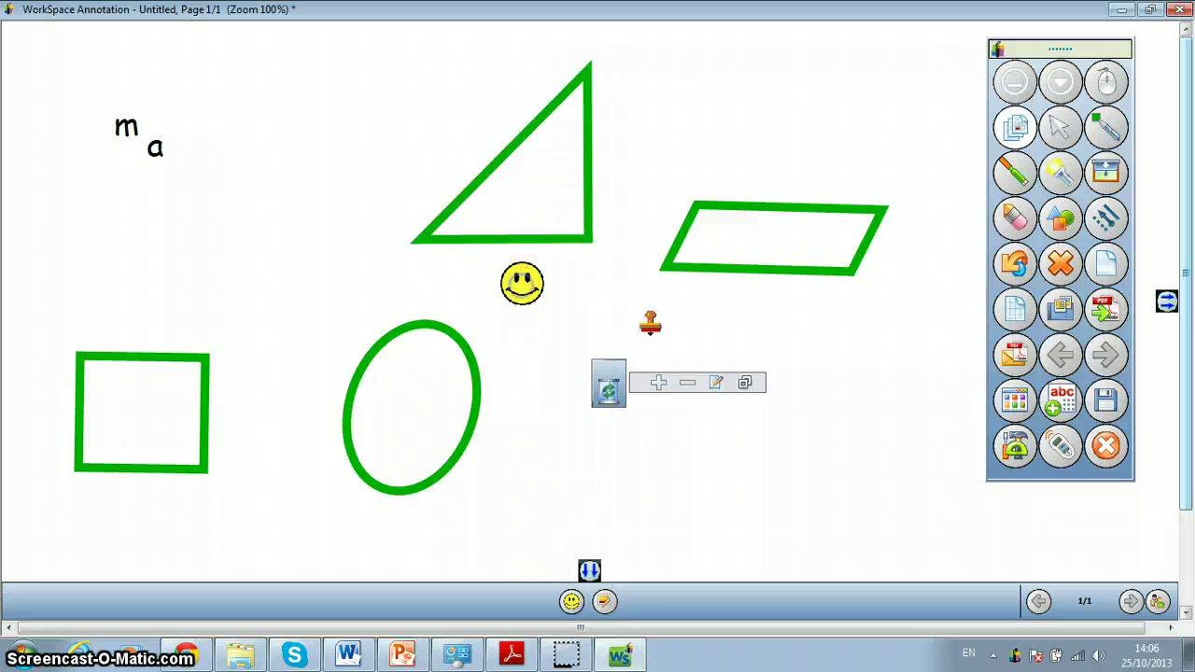
Switch the stamp to the check mark and place four in a column: above, inside and twice below the parallelogram.
{"action": "left_click", "coordinate": [571, 600]}
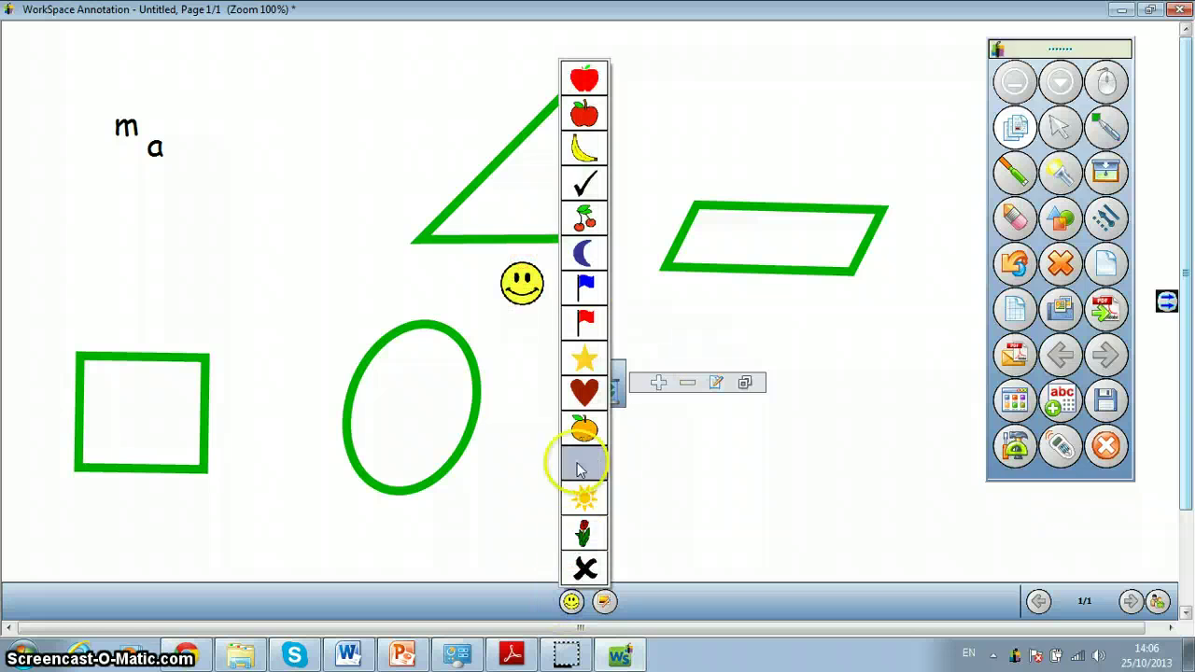
{"action": "left_click", "coordinate": [585, 185]}
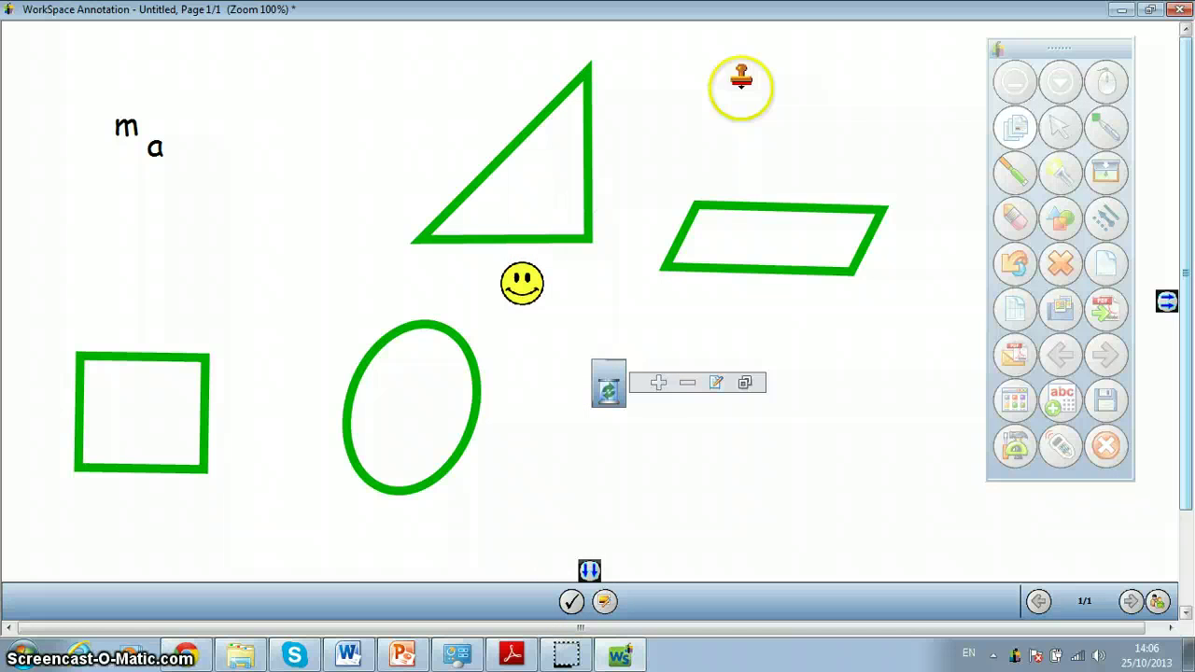
{"action": "left_click", "coordinate": [725, 238]}
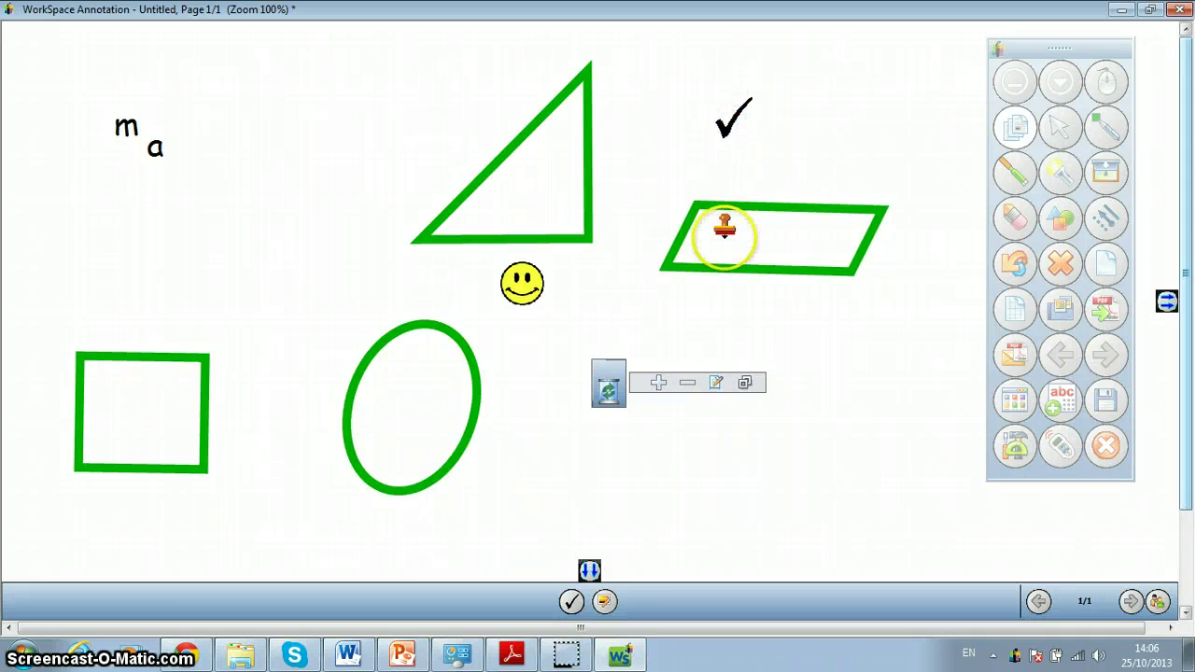
{"action": "left_click", "coordinate": [710, 344]}
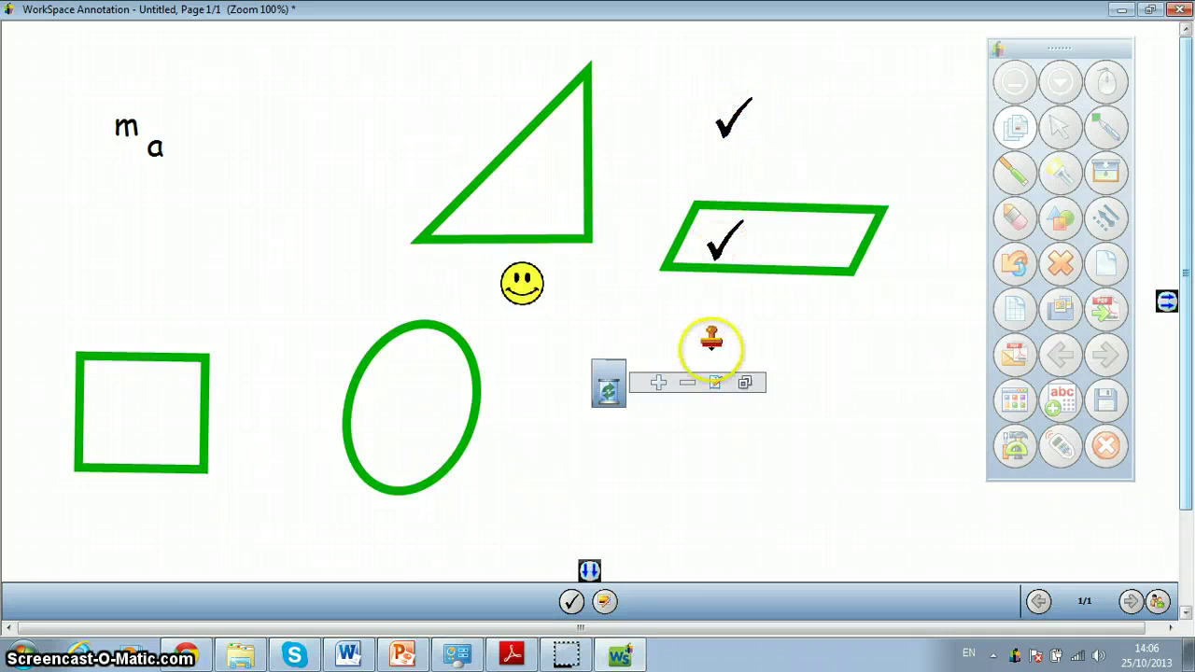
{"action": "left_click", "coordinate": [702, 480]}
Draw a red and blue stroke from beside the ellipse to the lowest check mark with the Multicolour Pen.
{"action": "left_click", "coordinate": [1015, 459]}
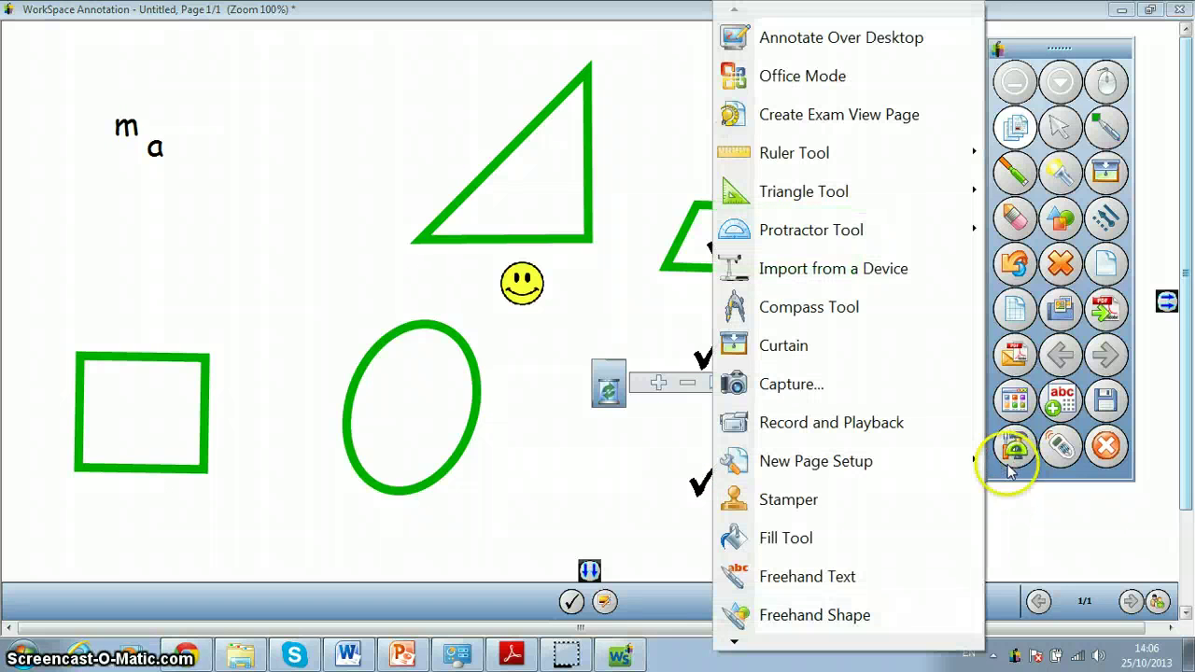
{"action": "left_click", "coordinate": [735, 641]}
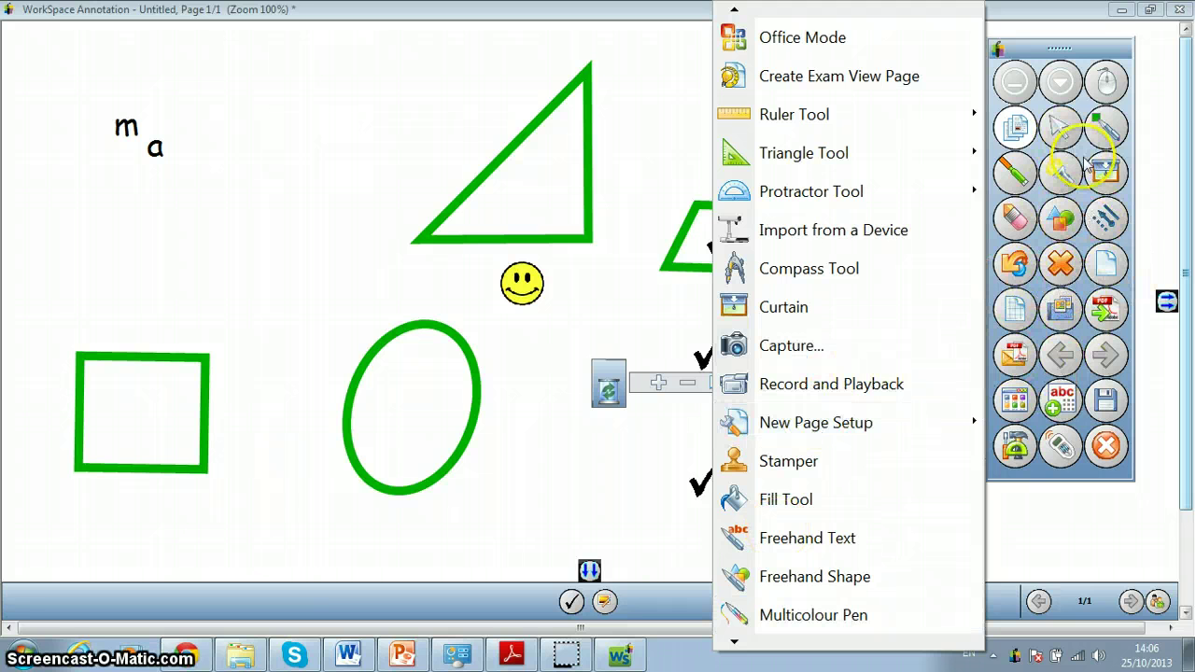
{"action": "left_click", "coordinate": [734, 643]}
{"action": "left_click", "coordinate": [734, 642]}
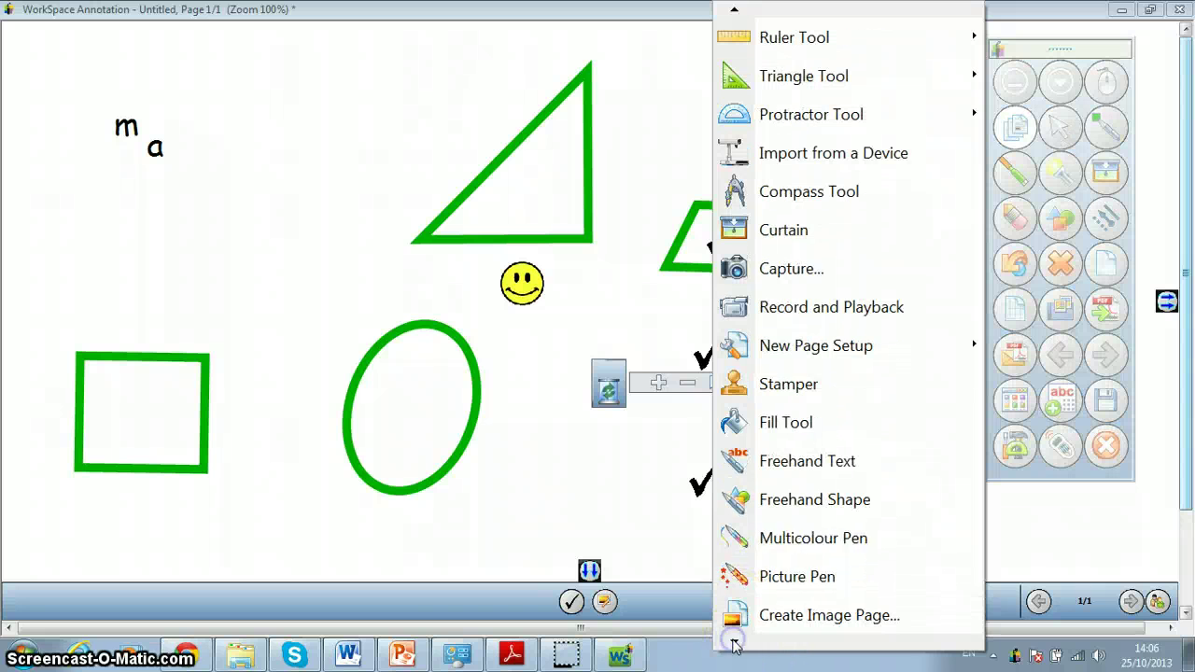
{"action": "left_click", "coordinate": [809, 542]}
{"action": "left_click_drag", "start_coordinate": [464, 488], "coordinate": [738, 467]}
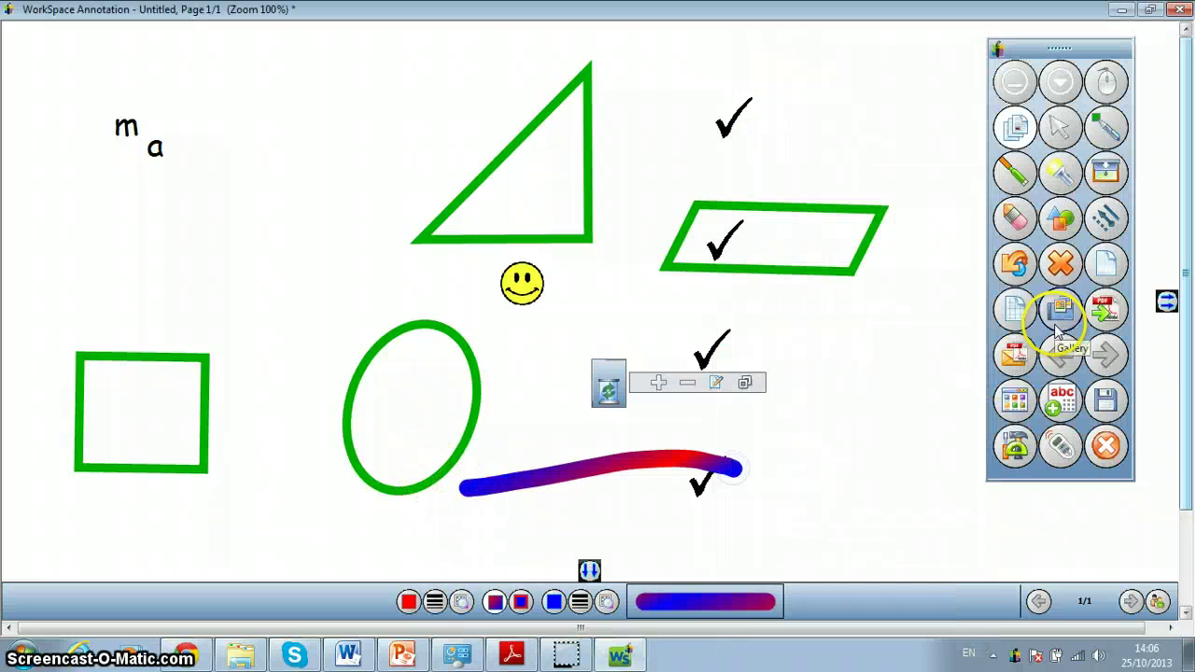
Draw three diagonal lines of check marks across the triangle and parallelogram area with the Picture Pen.
{"action": "left_click", "coordinate": [1015, 442]}
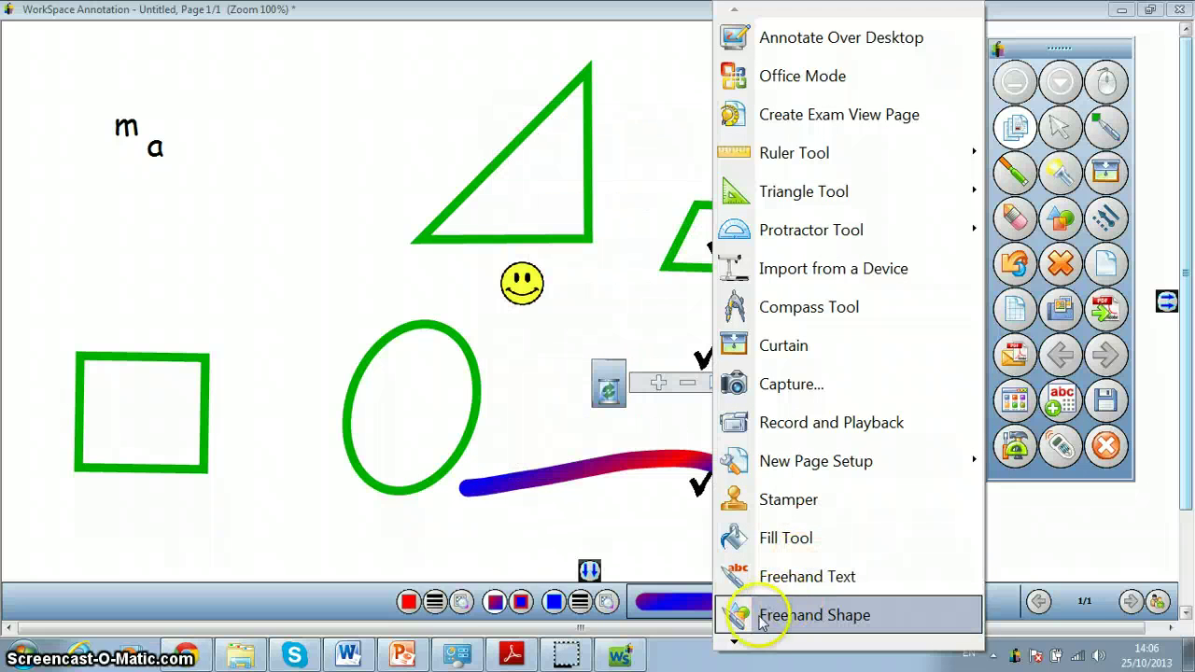
{"action": "left_click", "coordinate": [731, 647]}
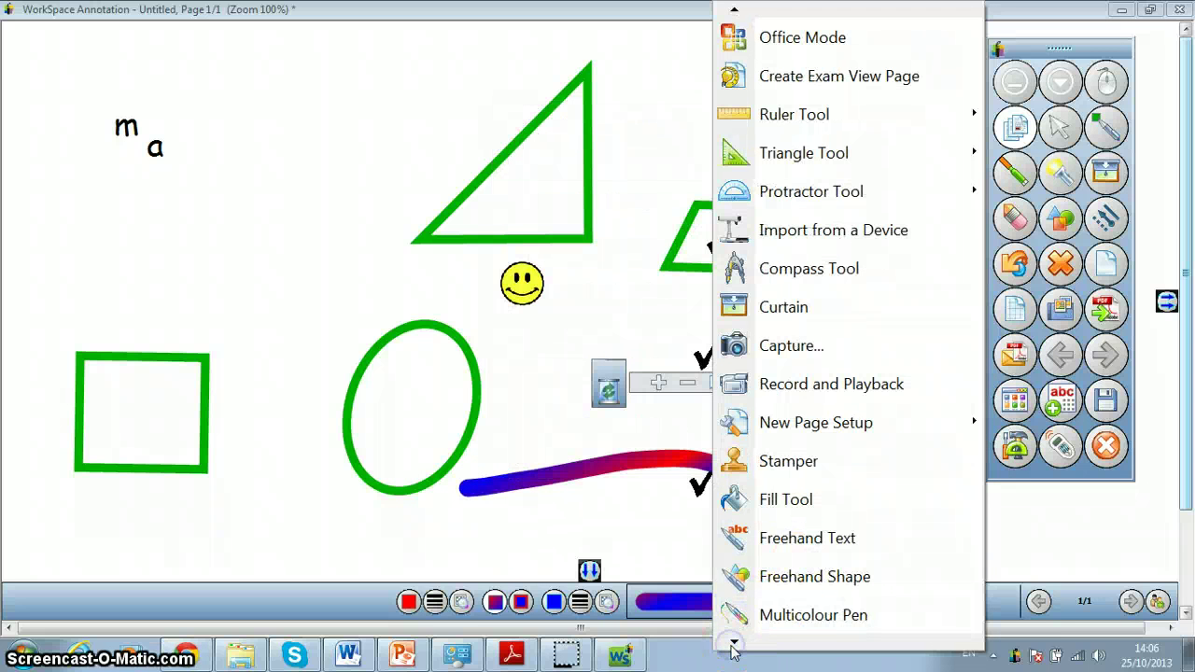
{"action": "left_click", "coordinate": [731, 647]}
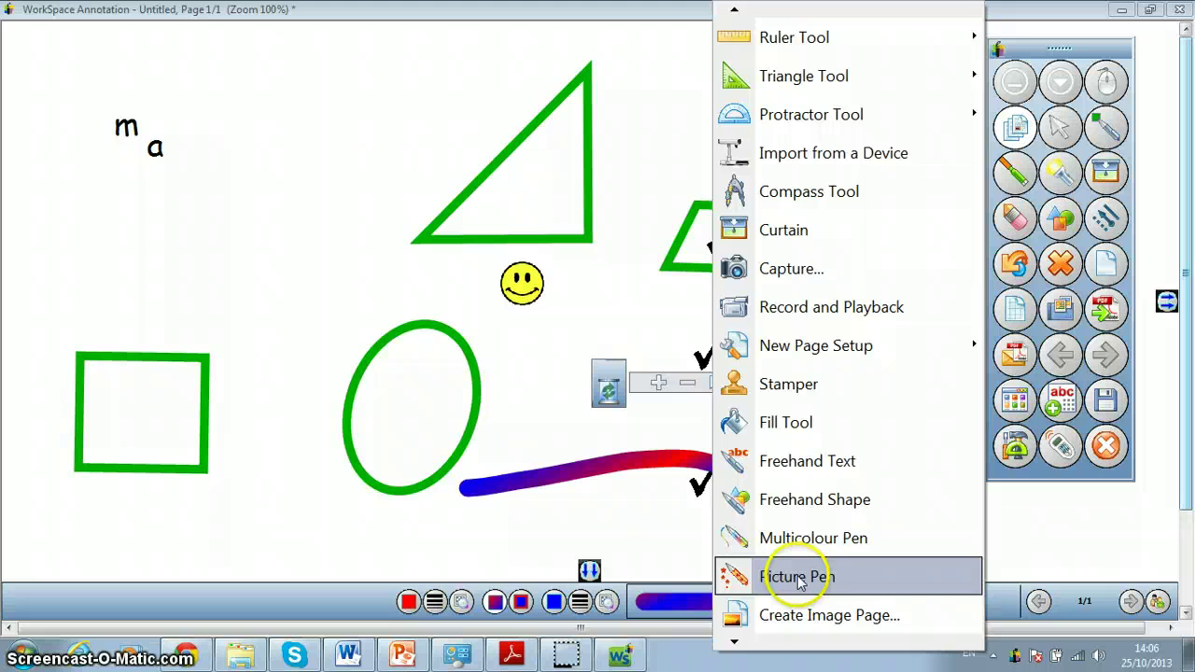
{"action": "left_click", "coordinate": [799, 579]}
{"action": "mouse_move", "coordinate": [283, 359]}
{"action": "left_mouse_down"}
{"action": "mouse_move", "coordinate": [528, 187]}
{"action": "mouse_move", "coordinate": [560, 179]}
{"action": "left_mouse_up"}
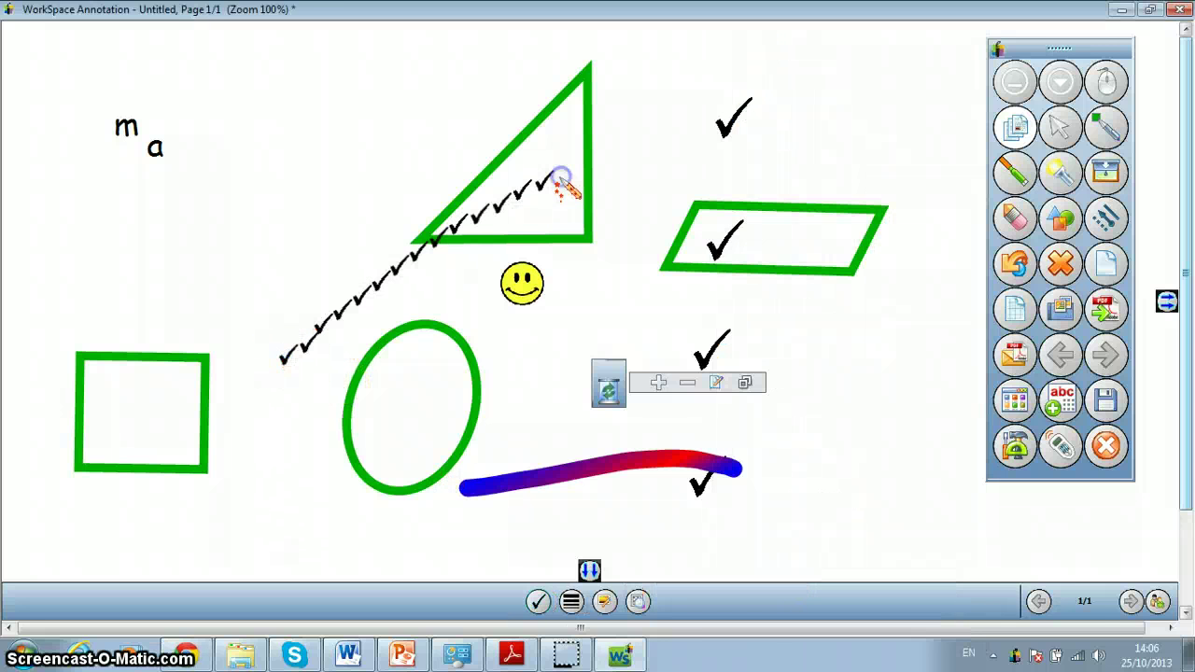
{"action": "left_click_drag", "start_coordinate": [405, 347], "coordinate": [724, 39]}
{"action": "left_click_drag", "start_coordinate": [581, 334], "coordinate": [808, 101]}
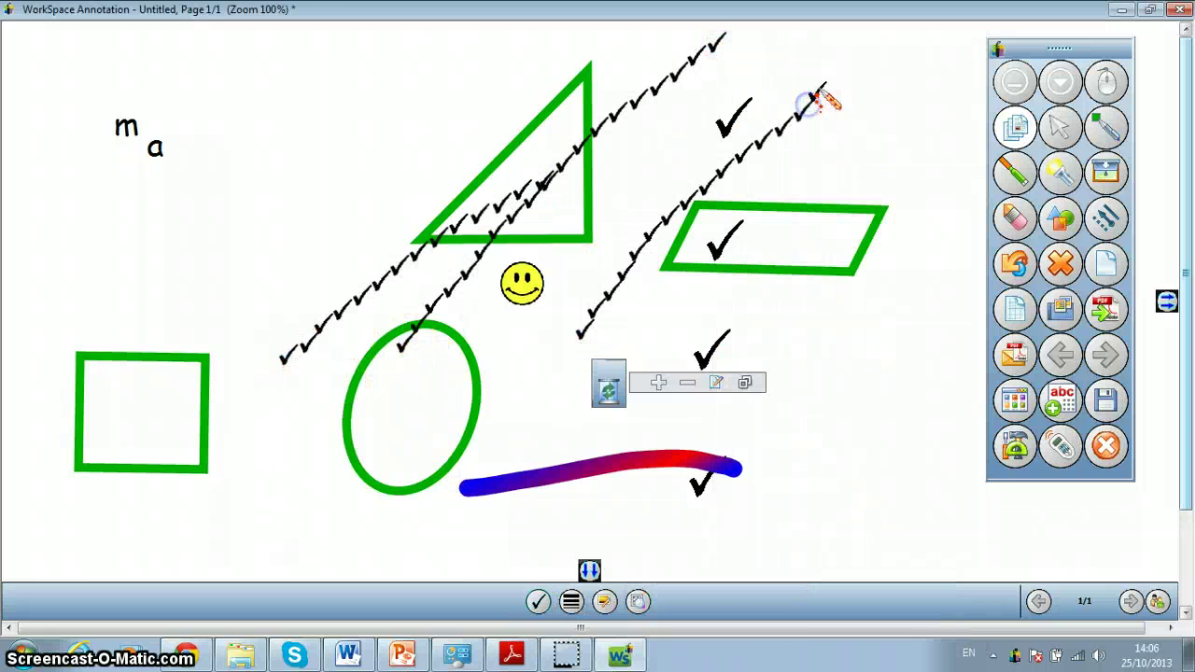
Change the Picture Pen image to the blue flag and draw a long diagonal line of flags below the parallelogram.
{"action": "left_click", "coordinate": [539, 599]}
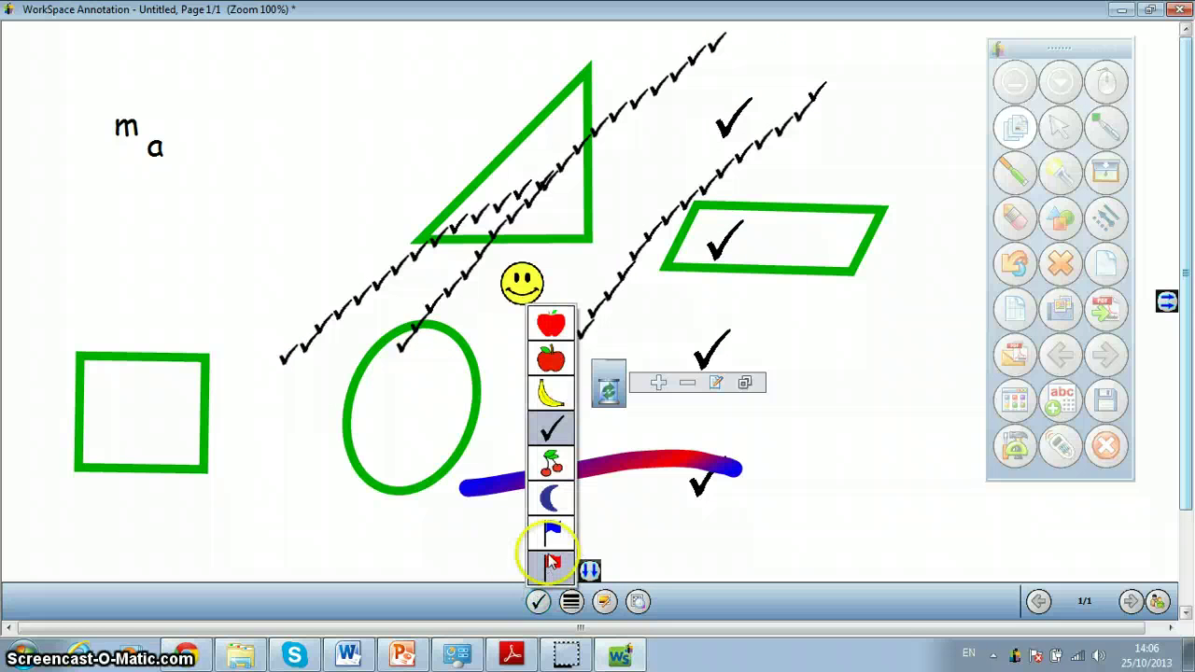
{"action": "left_click", "coordinate": [551, 532]}
{"action": "left_click_drag", "start_coordinate": [549, 541], "coordinate": [980, 216]}
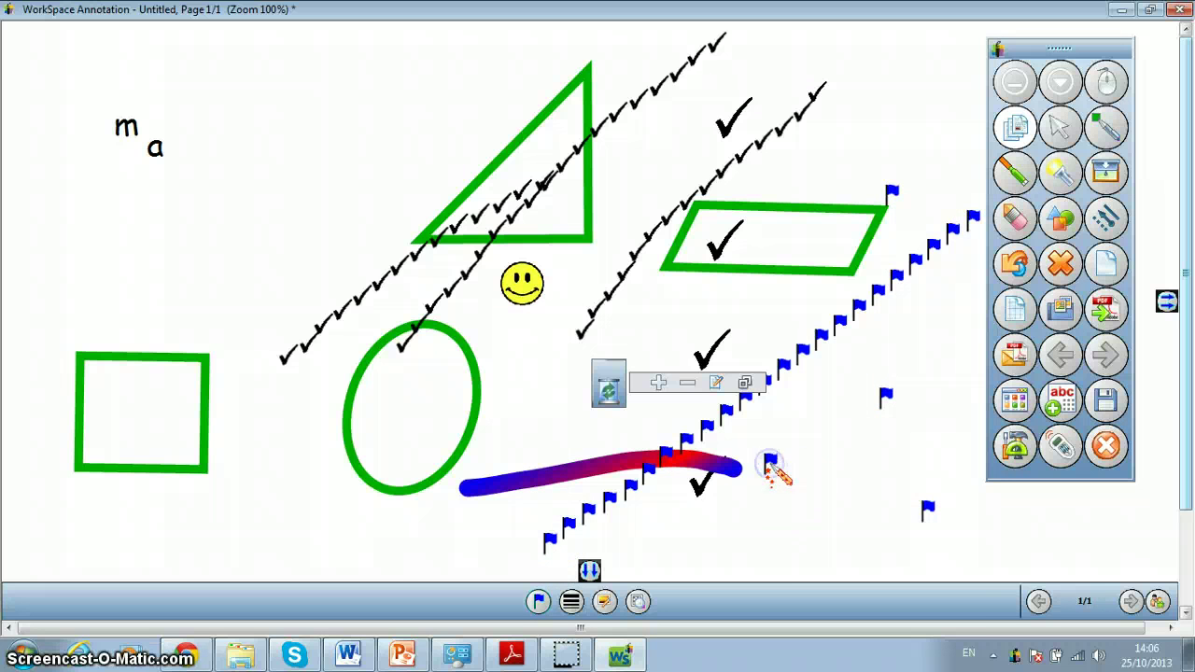
Create a duplicate of the annotated page and return to page 1.
{"action": "left_click", "coordinate": [999, 452]}
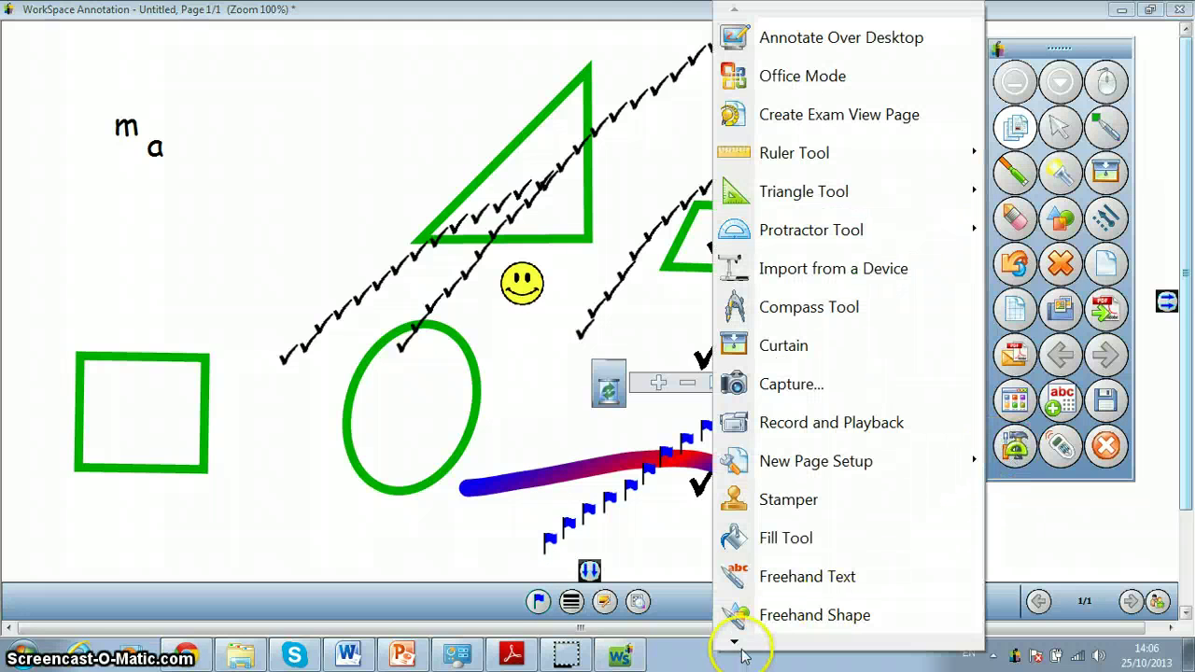
{"action": "left_click", "coordinate": [735, 644]}
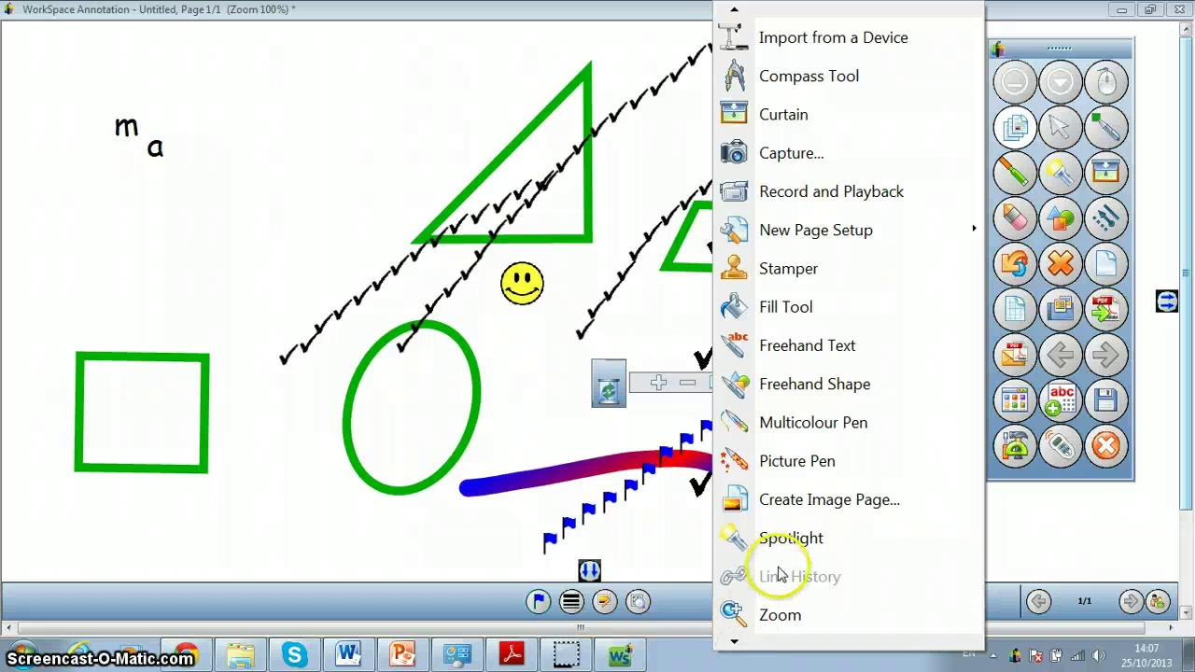
{"action": "left_click", "coordinate": [735, 642]}
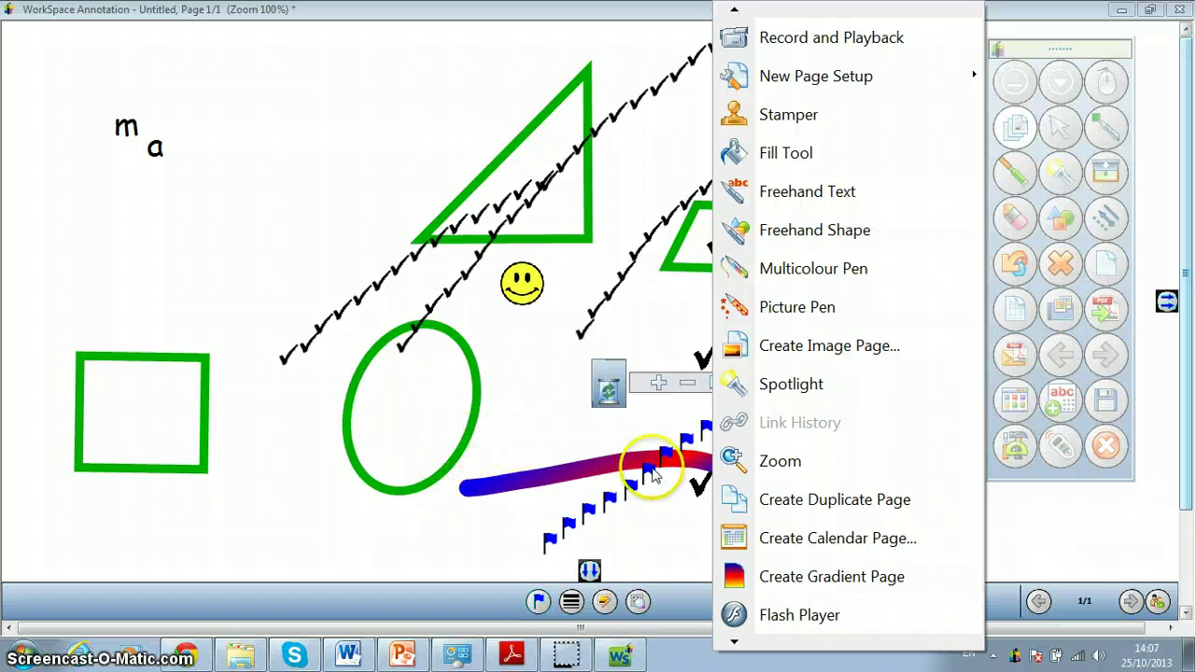
{"action": "left_click", "coordinate": [805, 502]}
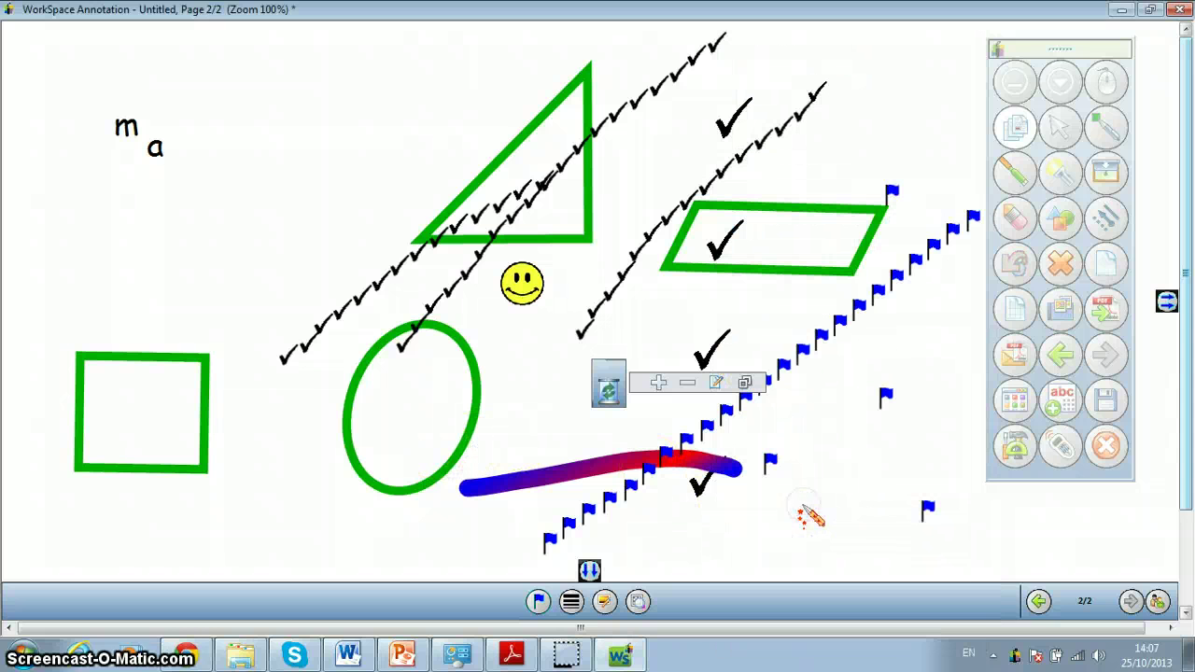
{"action": "left_click", "coordinate": [1038, 603]}
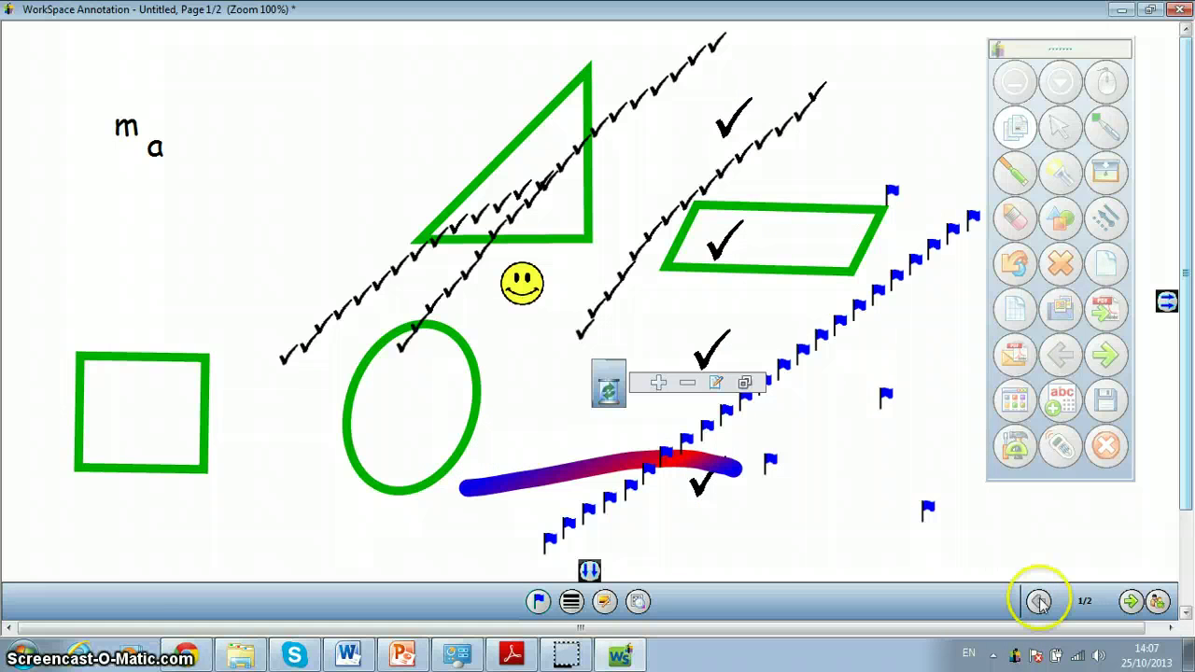
Draw a large zigzag green arrow across the shapes on page 2, compare it with page 1, and return to page 2.
{"action": "left_click", "coordinate": [1130, 602]}
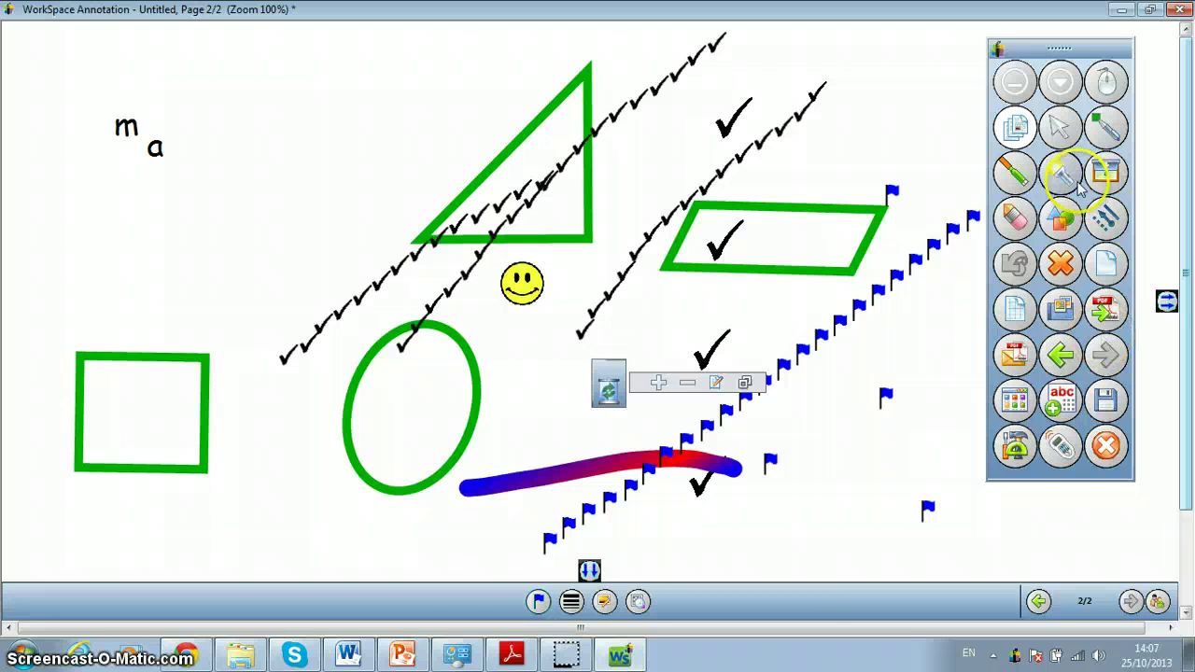
{"action": "left_click", "coordinate": [1106, 126]}
{"action": "mouse_move", "coordinate": [439, 268]}
{"action": "left_mouse_down"}
{"action": "mouse_move", "coordinate": [800, 283]}
{"action": "mouse_move", "coordinate": [302, 421]}
{"action": "mouse_move", "coordinate": [766, 267]}
{"action": "mouse_move", "coordinate": [870, 345]}
{"action": "left_mouse_up"}
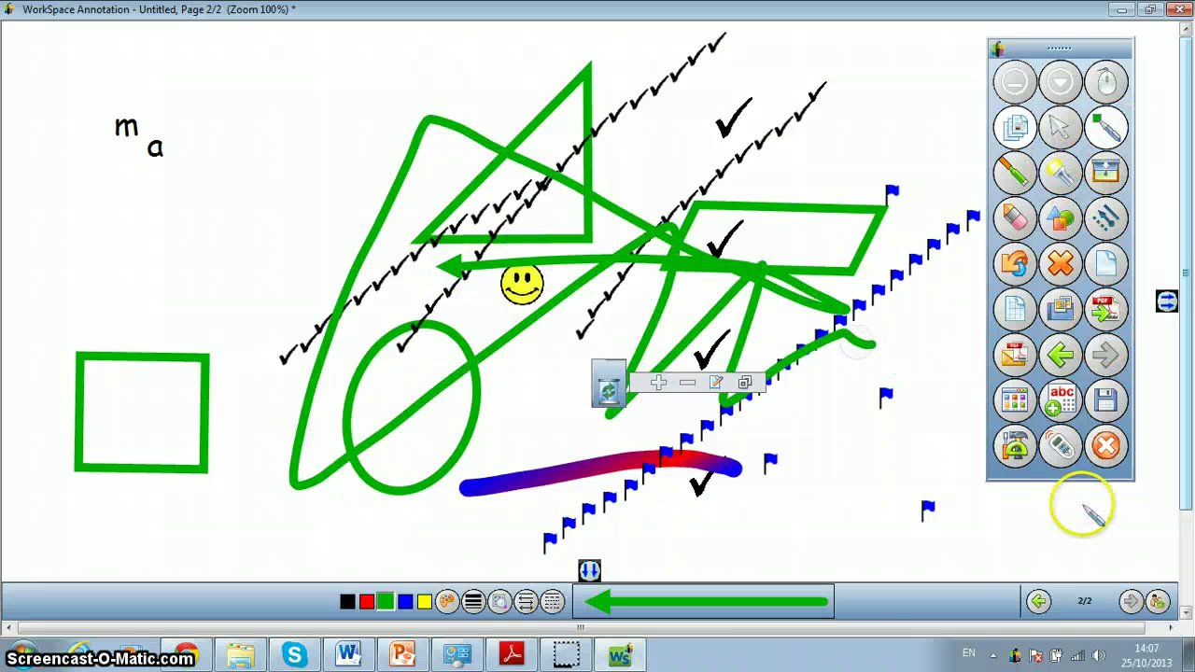
{"action": "left_click", "coordinate": [1038, 601]}
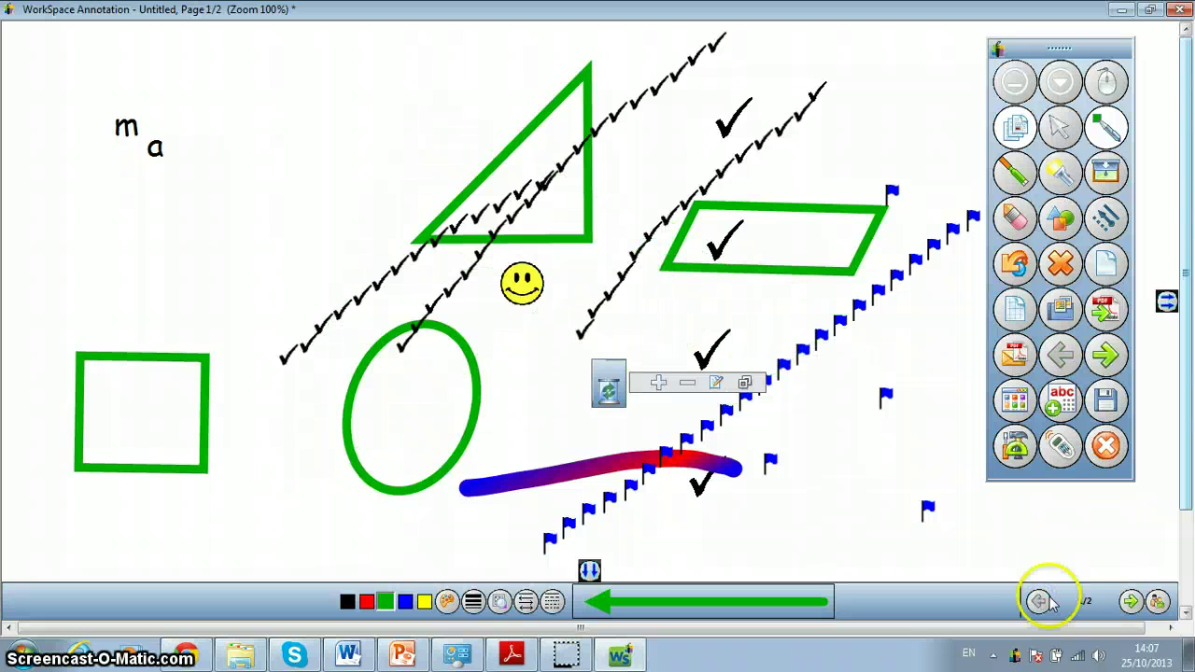
{"action": "left_click", "coordinate": [1131, 601]}
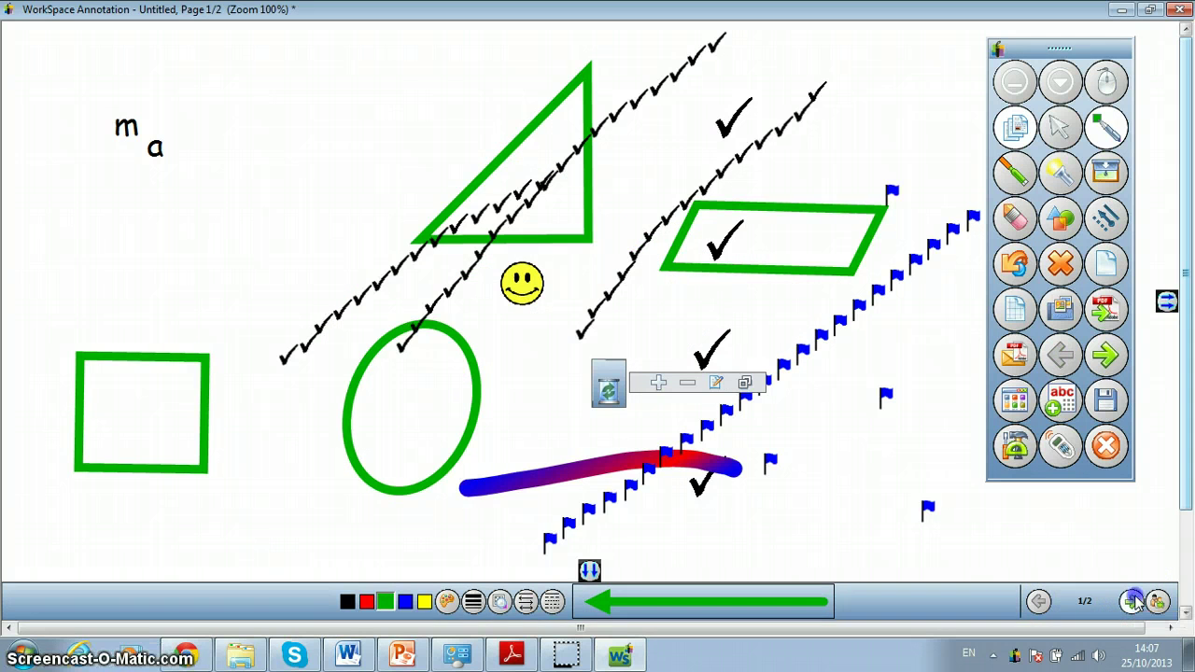
Browse the additional tools, then draw a short green arrow stroke across the parallelogram's lower edge on page 2.
{"action": "left_click", "coordinate": [1015, 448]}
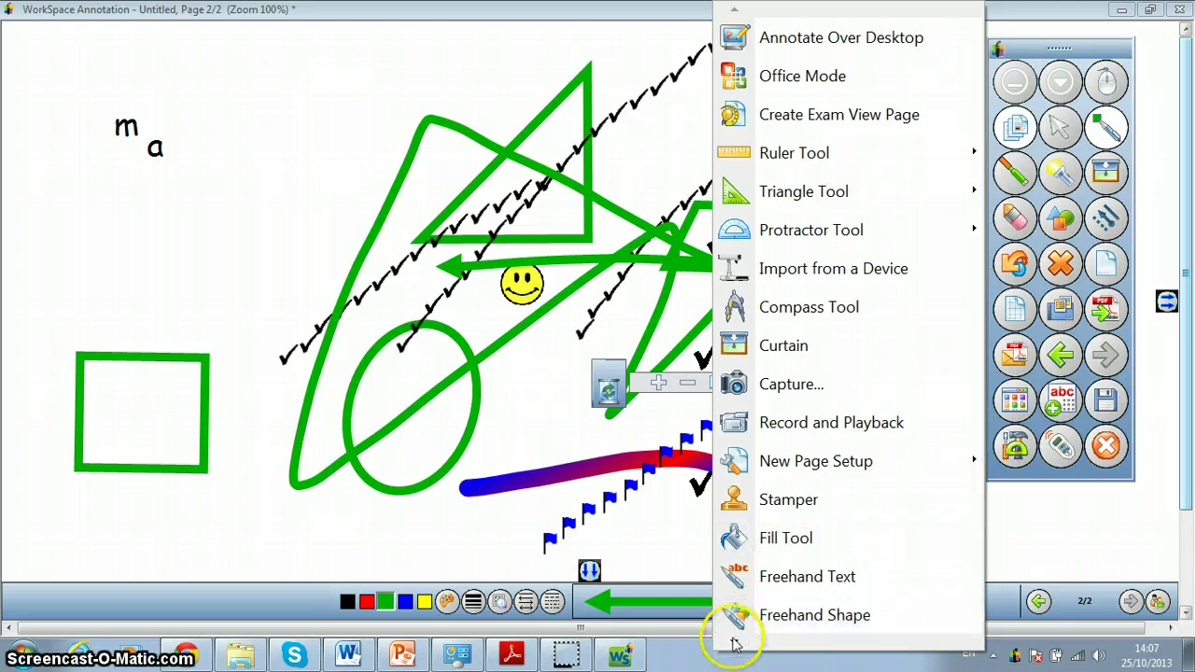
{"action": "mouse_move", "coordinate": [735, 640]}
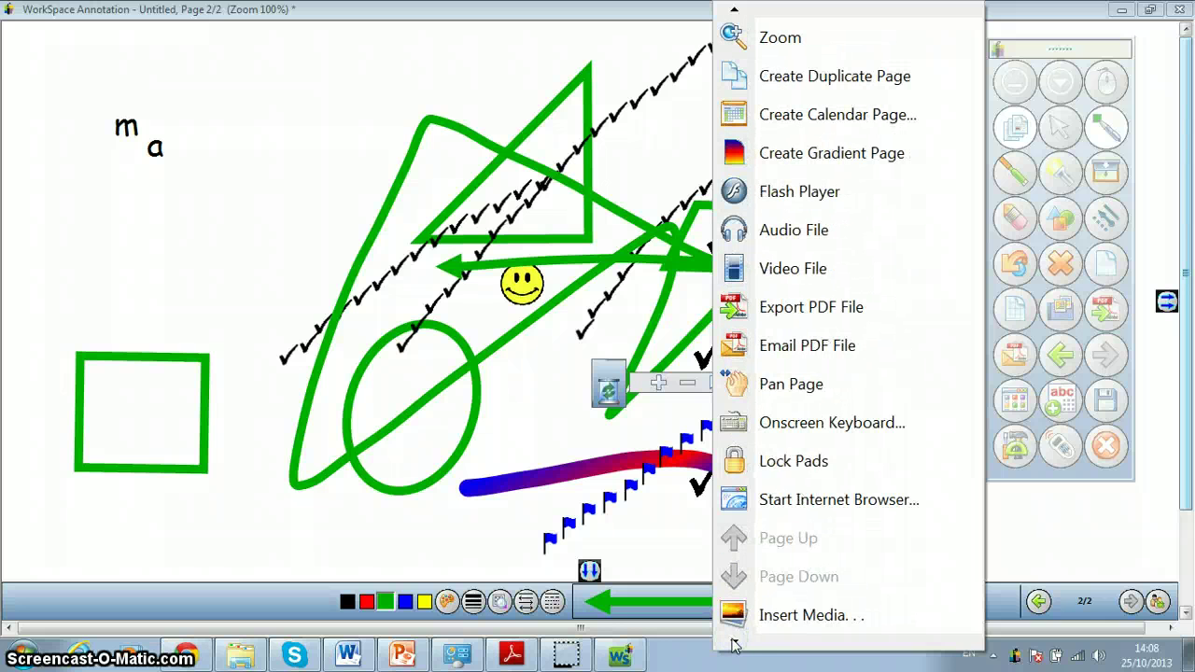
{"action": "left_click", "coordinate": [803, 471]}
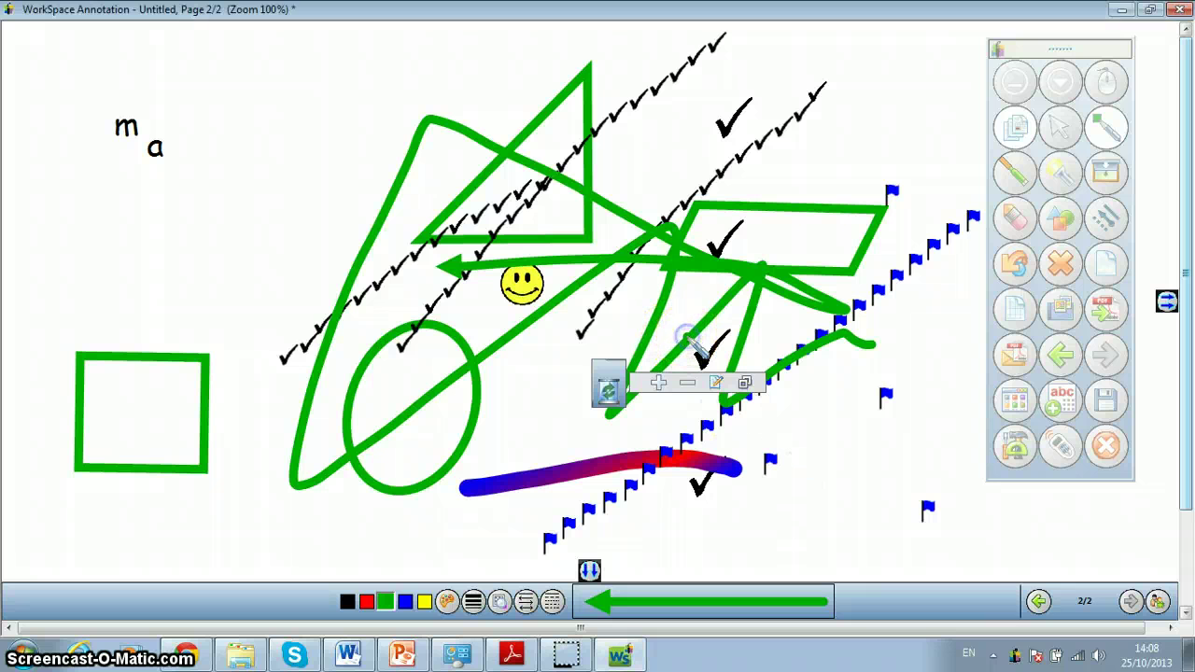
{"action": "left_click_drag", "start_coordinate": [693, 334], "coordinate": [792, 240]}
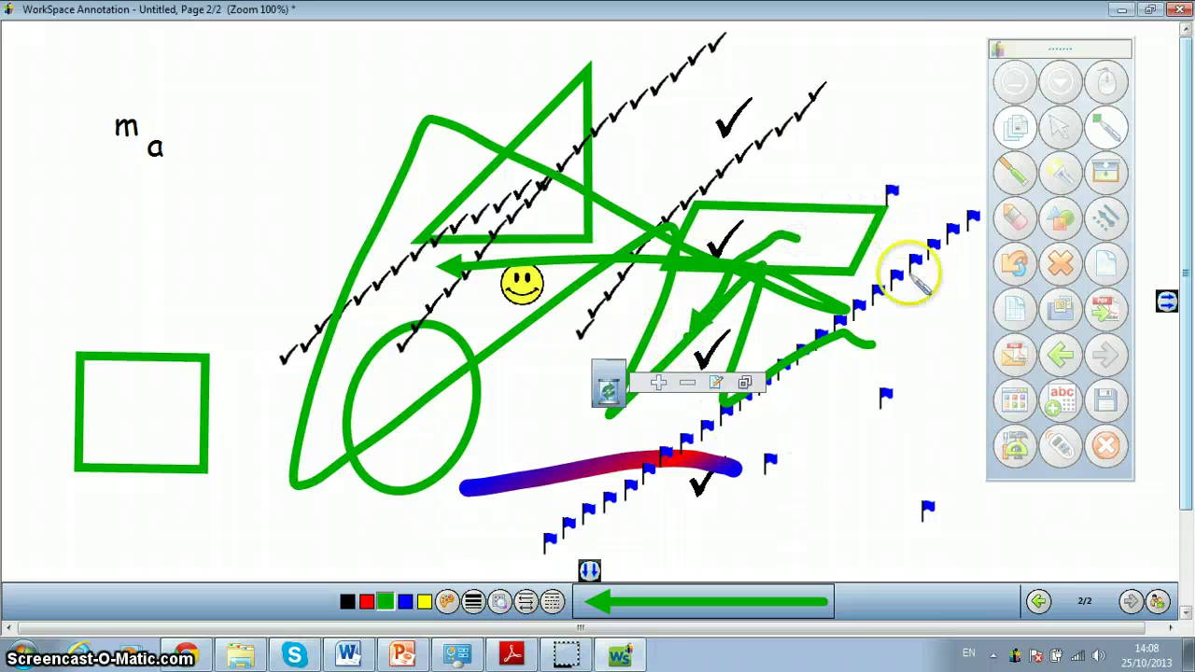
Launch the Timer tool and switch it from Stop Watch to Timer mode.
{"action": "left_click", "coordinate": [1016, 446]}
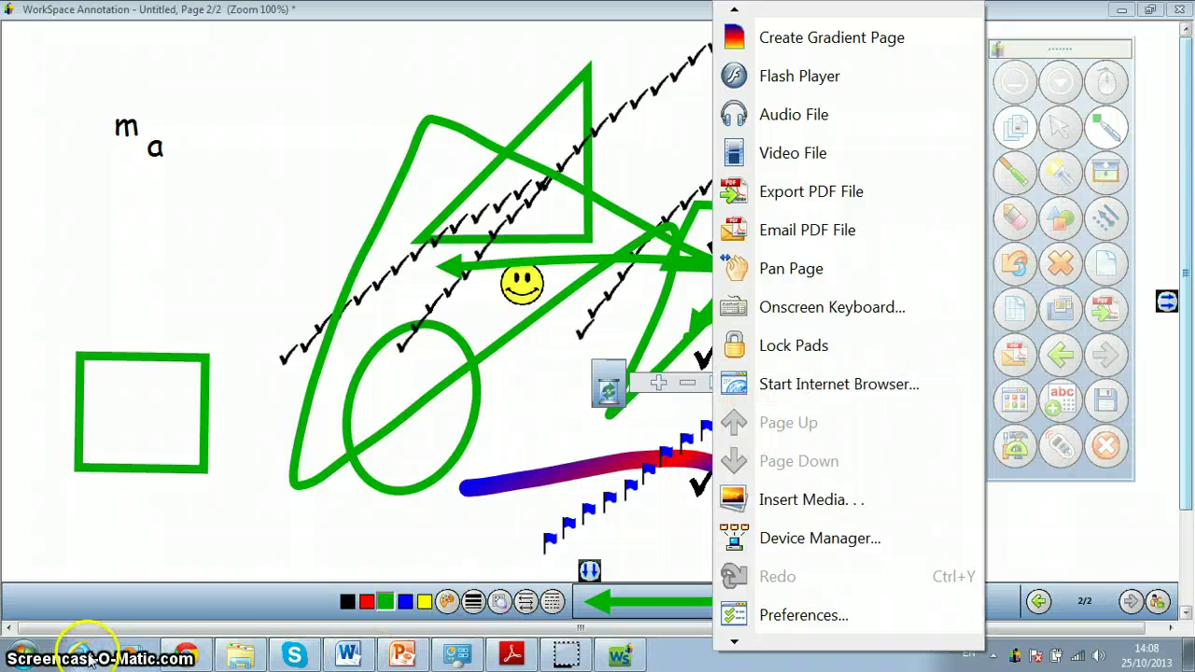
{"action": "left_click", "coordinate": [734, 641]}
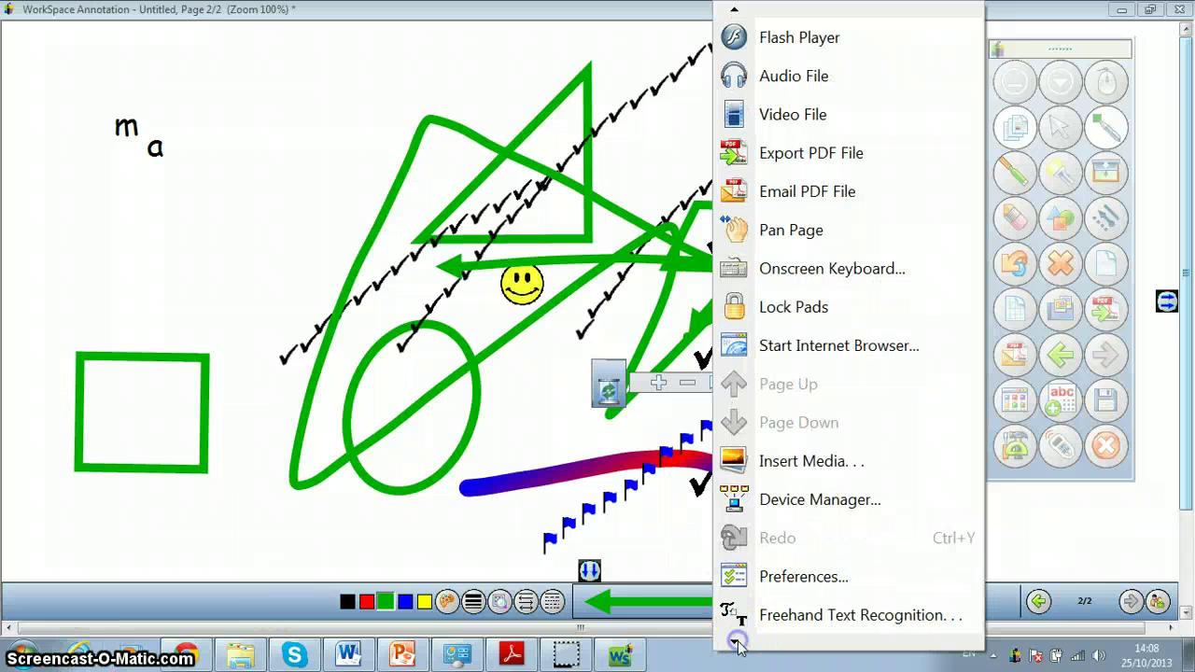
{"action": "left_click", "coordinate": [737, 643]}
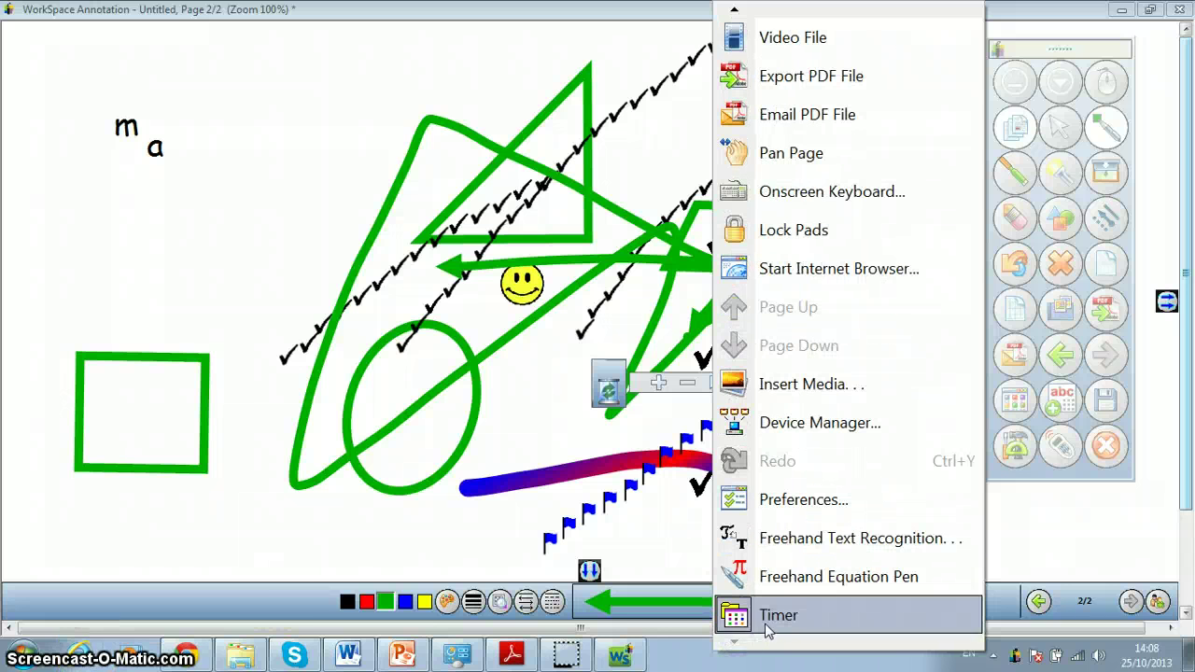
{"action": "left_click", "coordinate": [766, 626]}
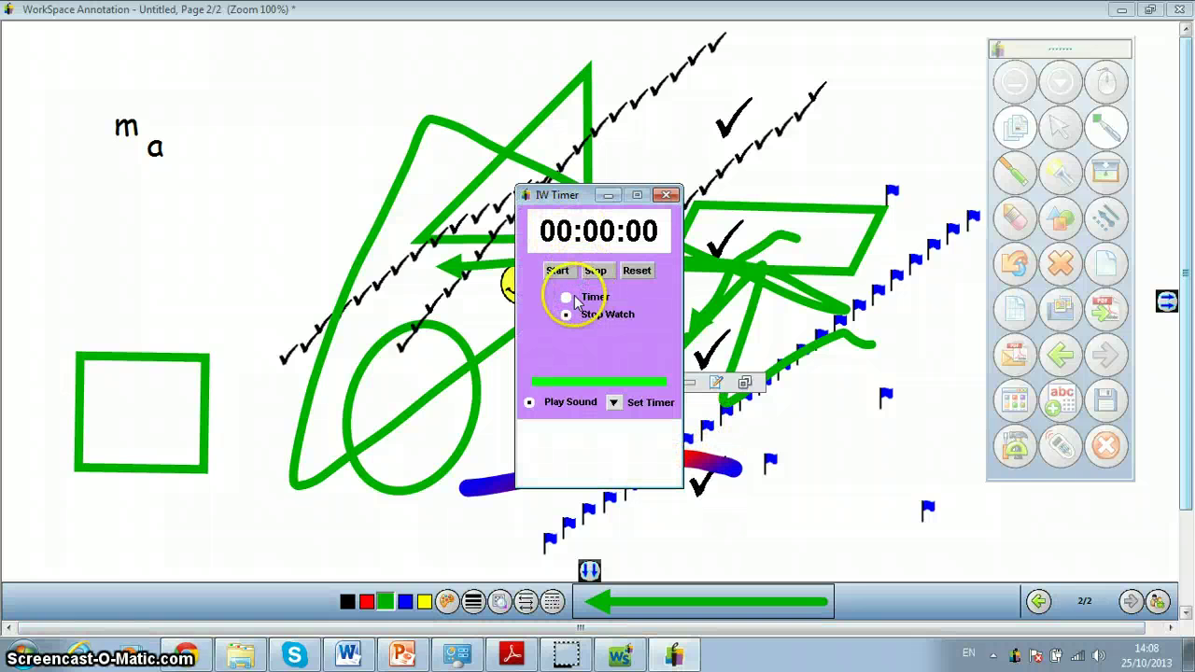
{"action": "left_click", "coordinate": [567, 297]}
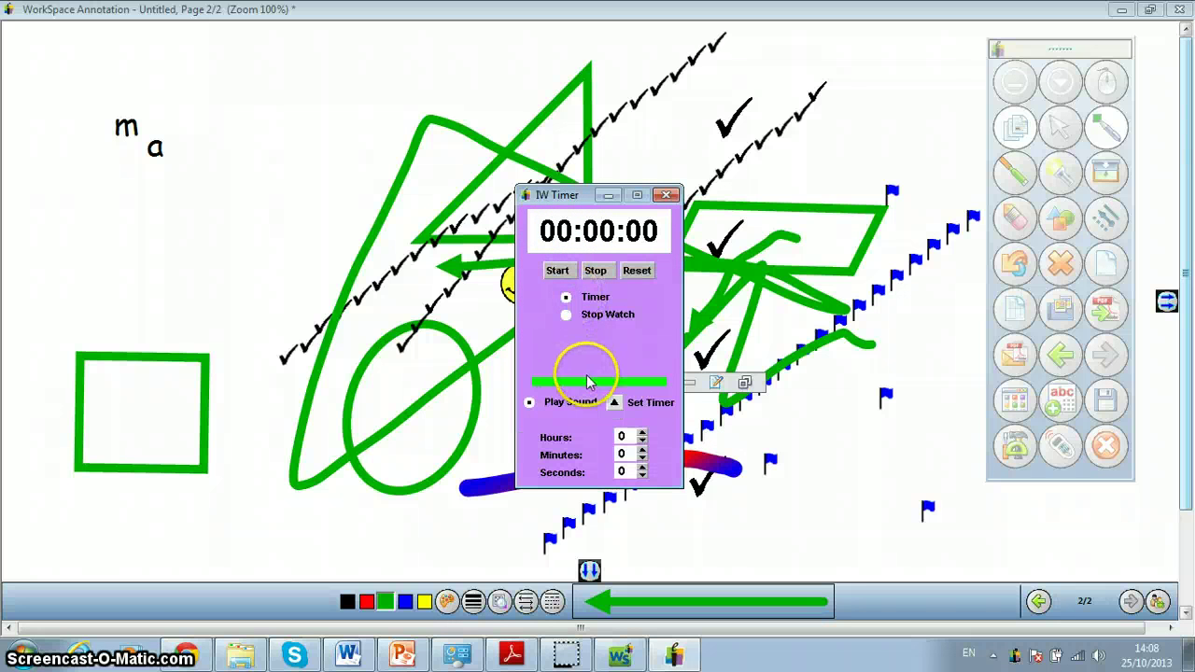
Set the timer to 5 seconds, run the countdown, and close the timer.
{"action": "left_click", "coordinate": [642, 450]}
{"action": "left_click", "coordinate": [642, 450]}
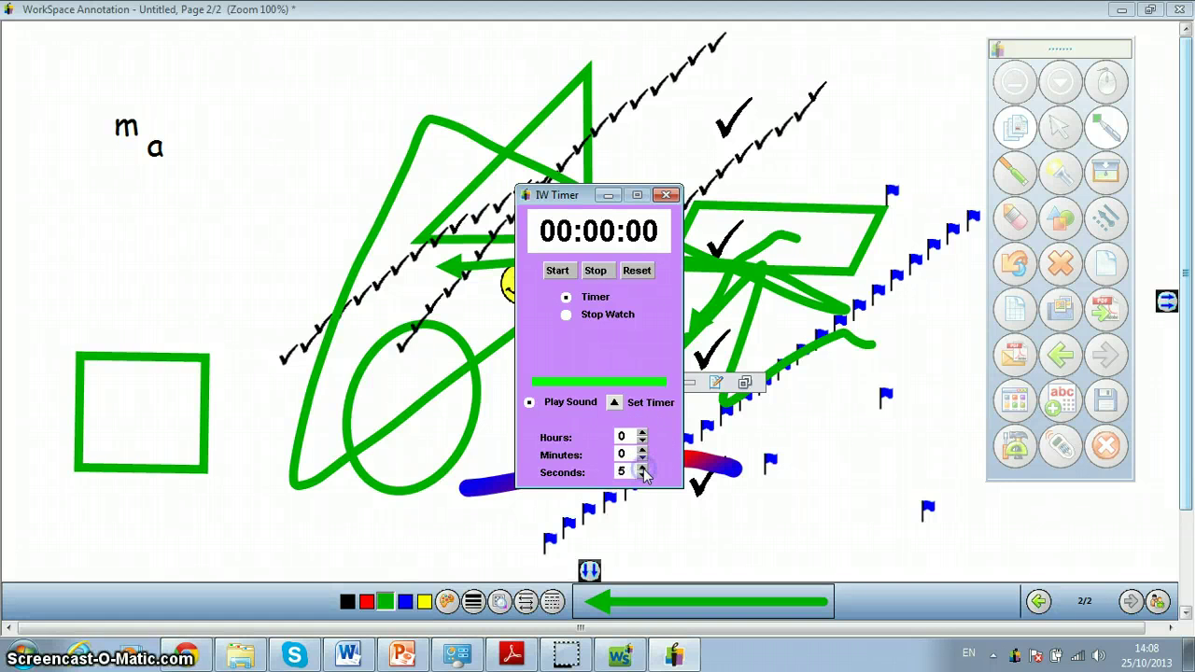
{"action": "left_click", "coordinate": [641, 467]}
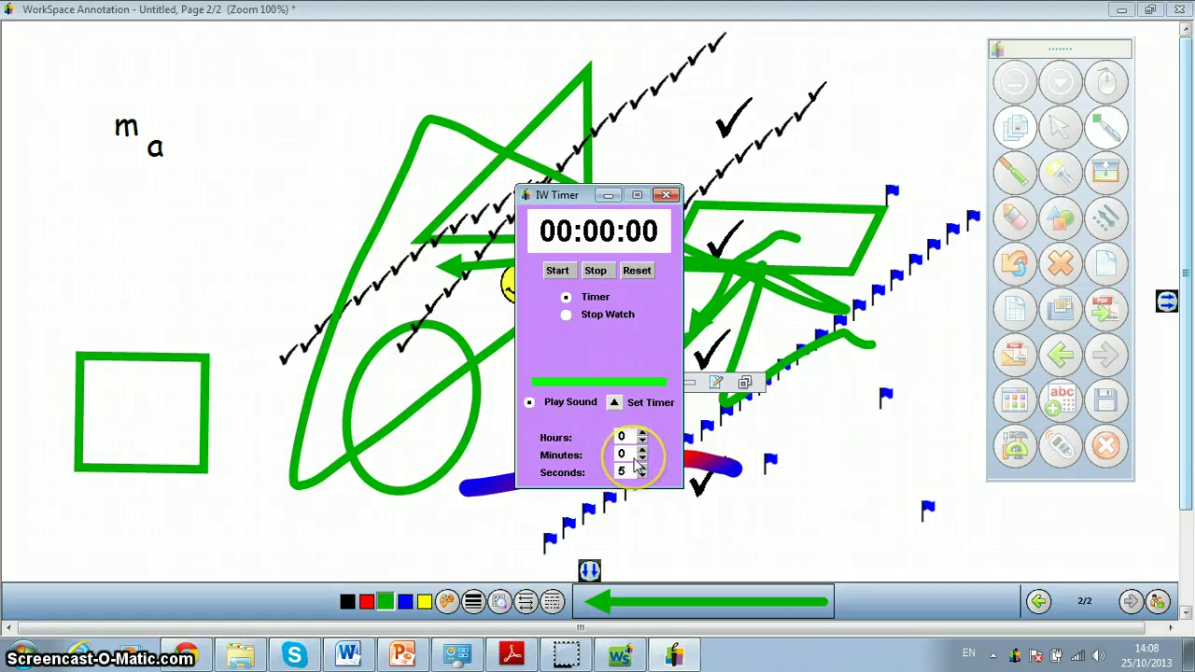
{"action": "left_click", "coordinate": [566, 270]}
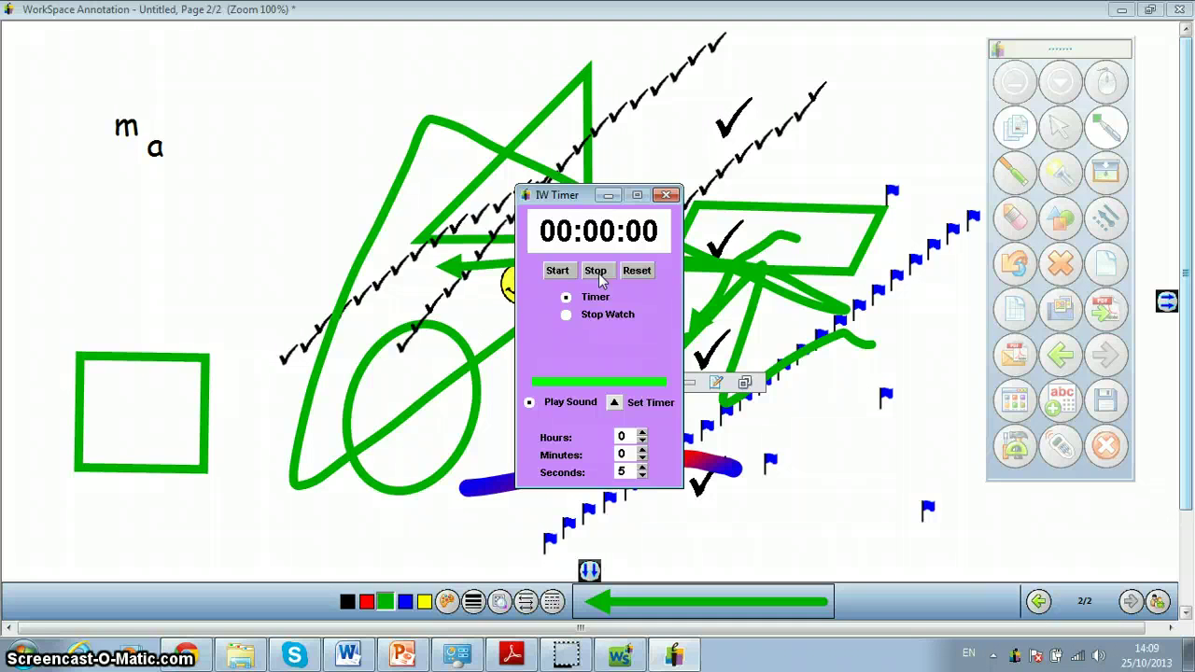
{"action": "left_click", "coordinate": [668, 196]}
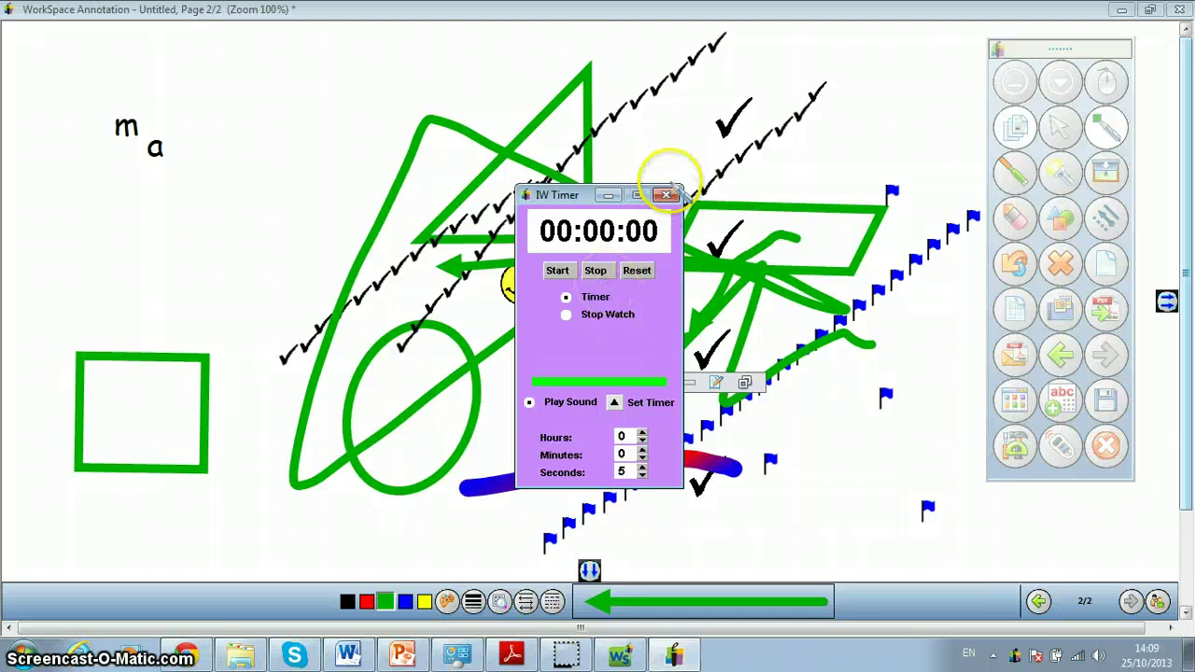
{"action": "left_click", "coordinate": [668, 196]}
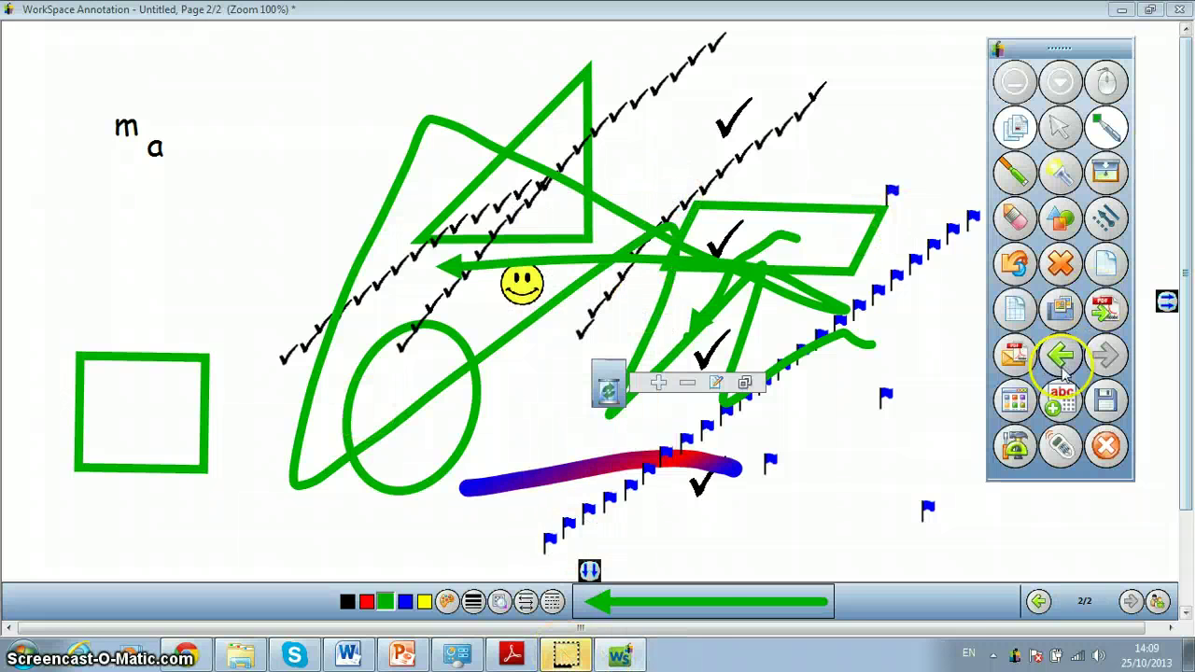
Switch the annotation toolbar to Office Mode.
{"action": "left_click", "coordinate": [1017, 444]}
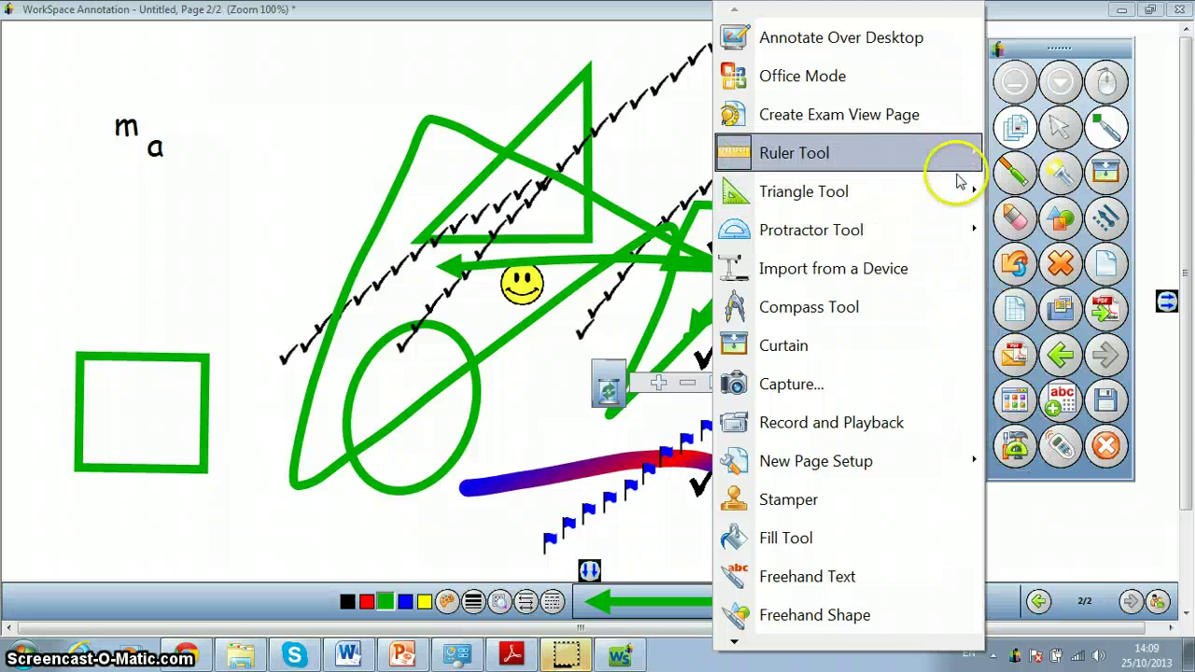
{"action": "left_click", "coordinate": [890, 92]}
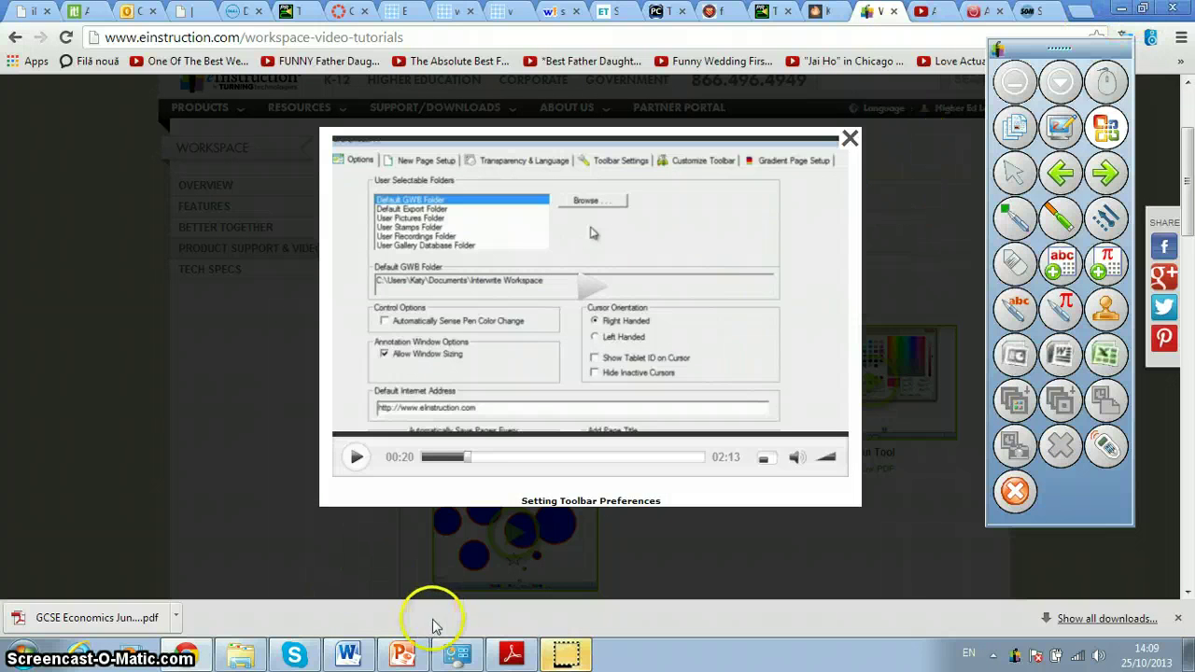
{"action": "mouse_move", "coordinate": [407, 651]}
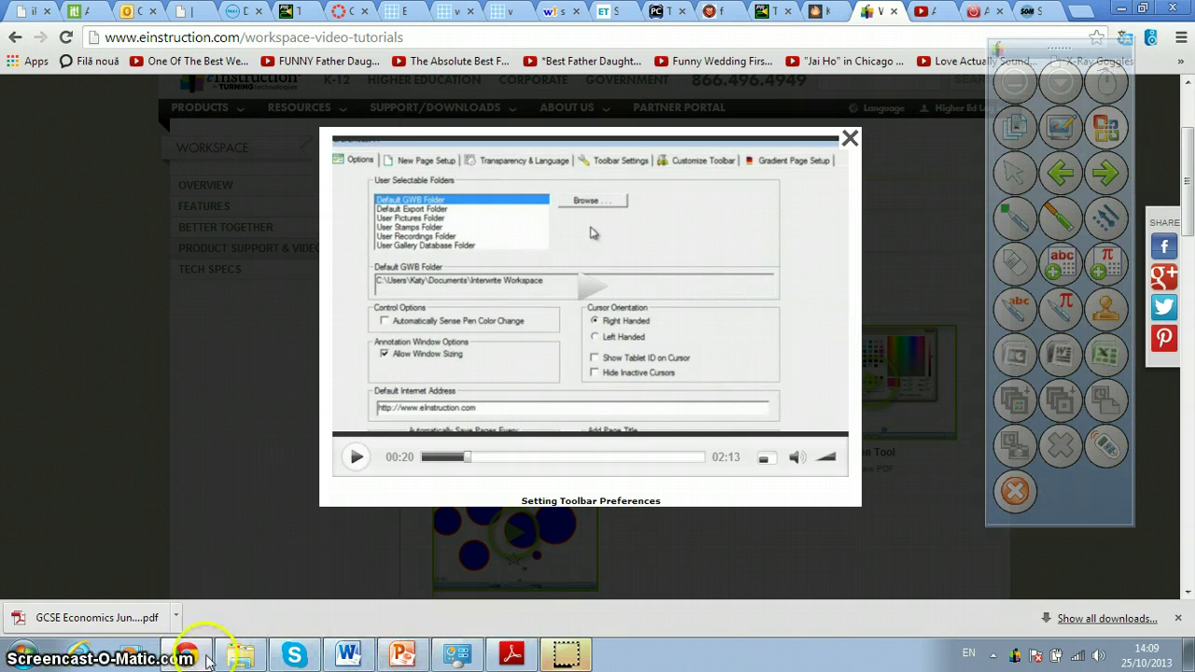
Try to open the recent PowerPoint presentation Division of Labour and delete its shortcut.
{"action": "left_click", "coordinate": [23, 657]}
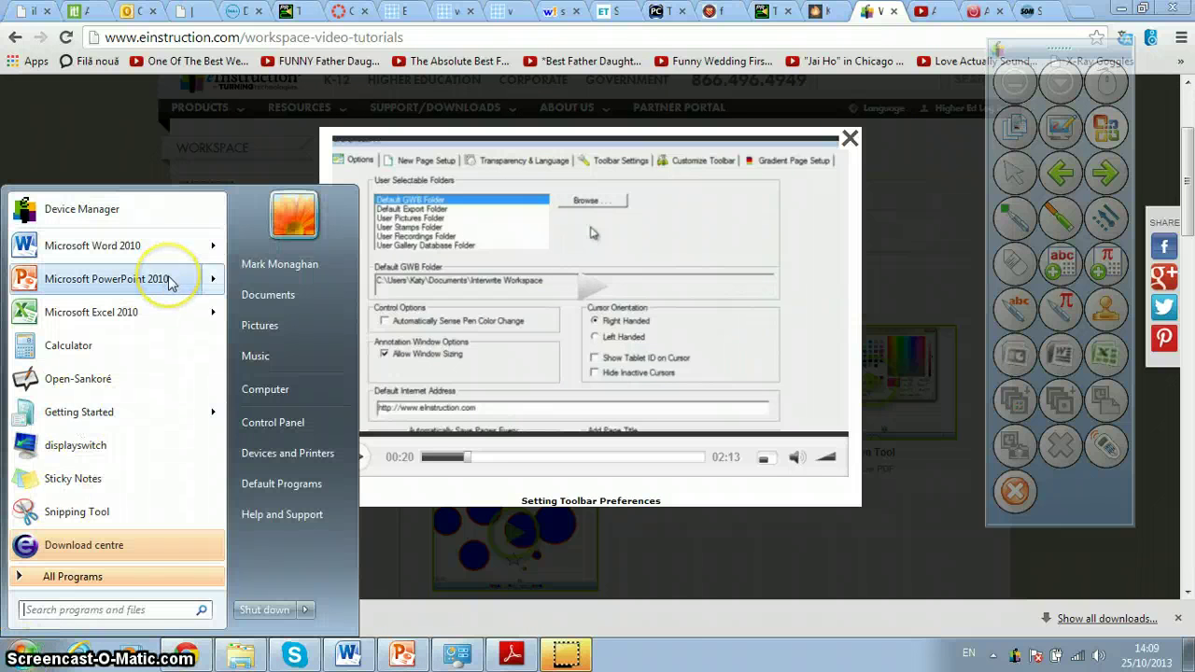
{"action": "mouse_move", "coordinate": [171, 283]}
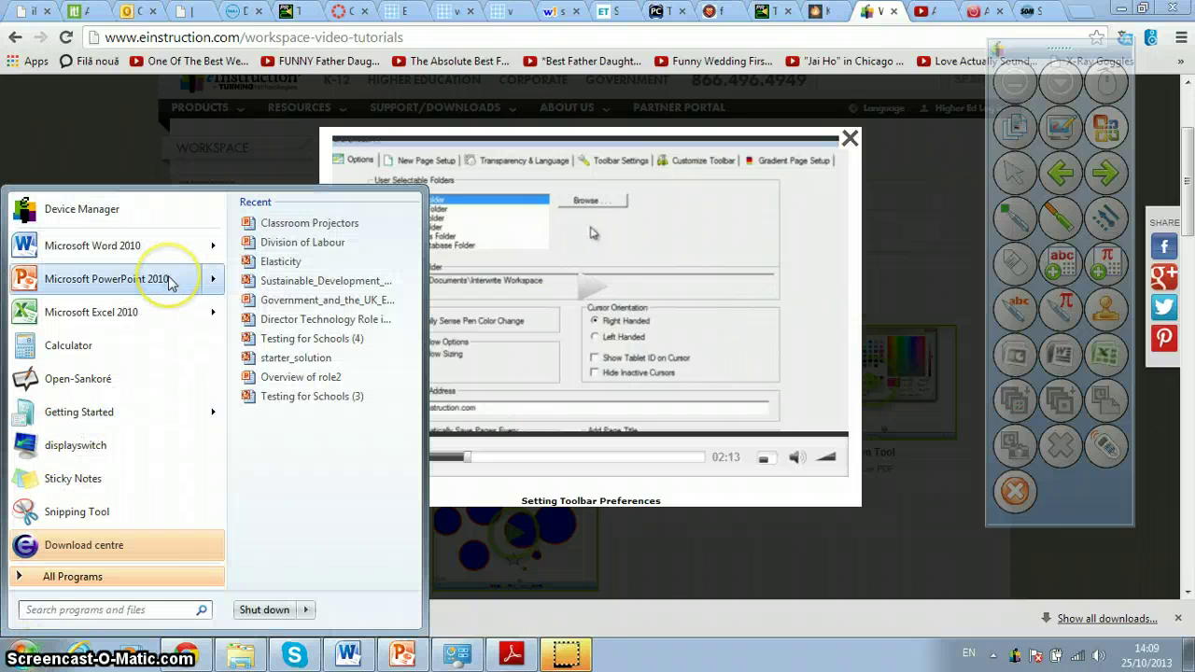
{"action": "left_click", "coordinate": [302, 243]}
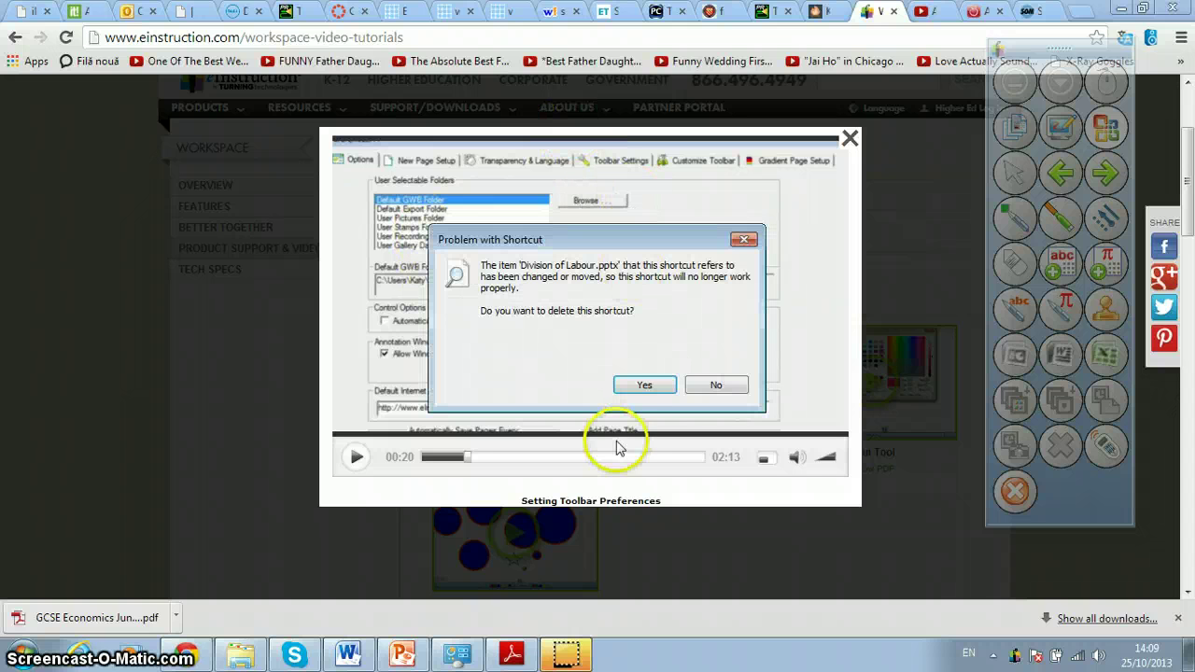
{"action": "left_click", "coordinate": [643, 385]}
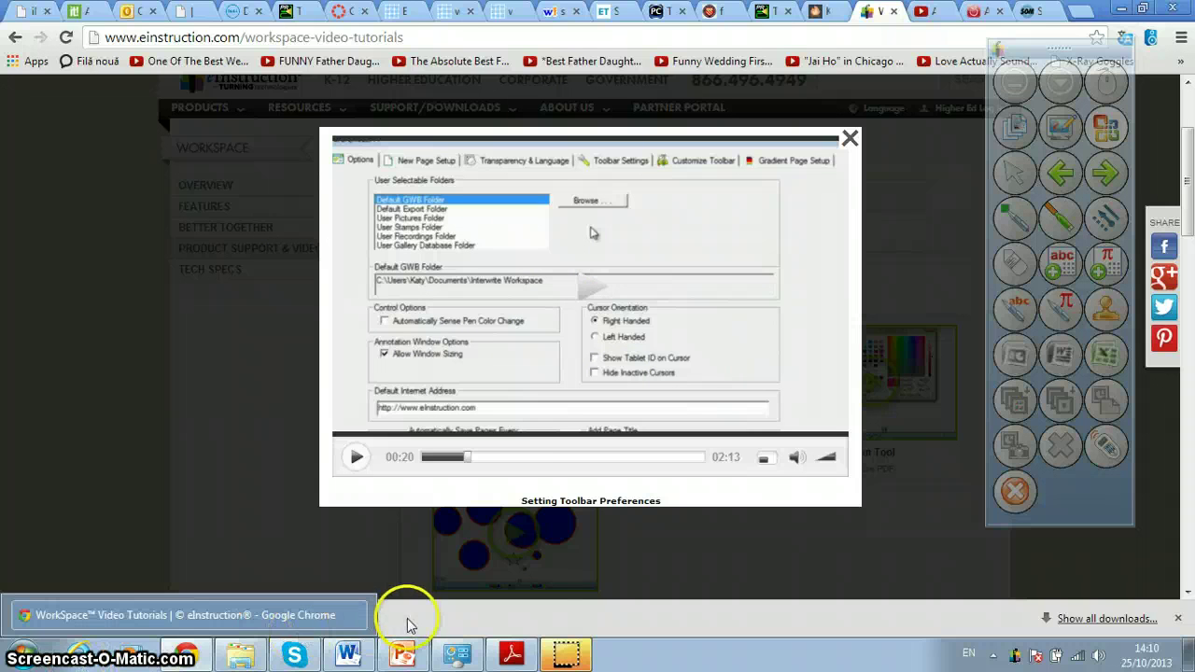
Switch to the Technology Plan document in Word and draw green arrows on the Stakeholders heading and the Faculty and Staff bullet.
{"action": "left_click", "coordinate": [348, 653]}
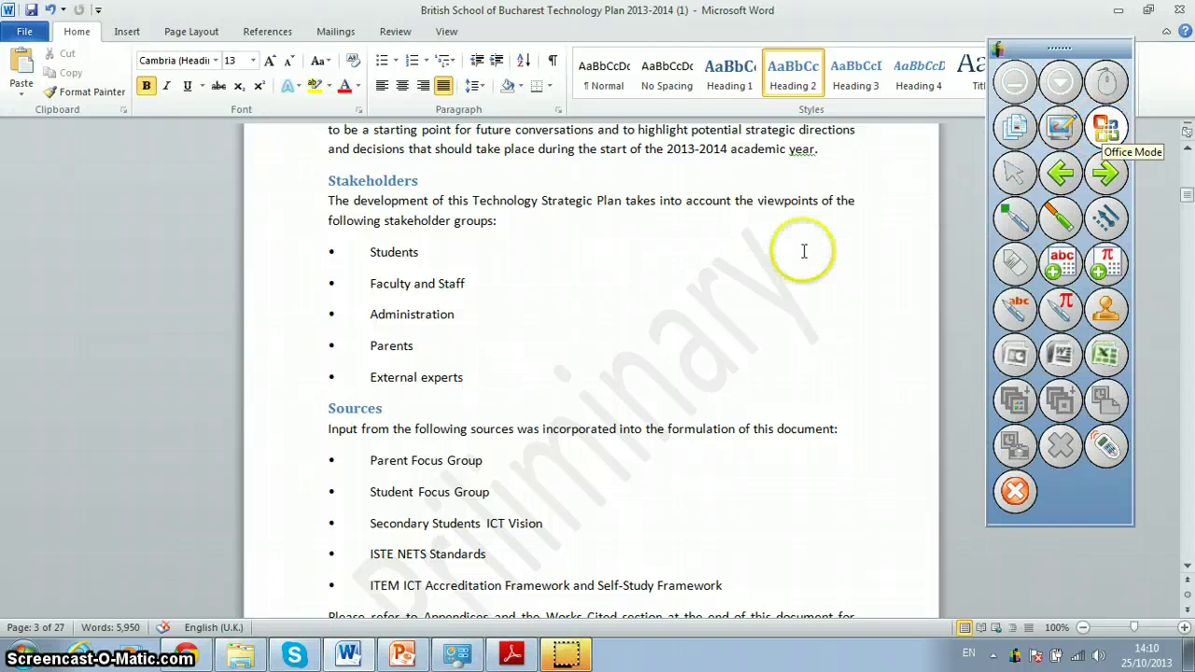
{"action": "left_click", "coordinate": [1017, 222]}
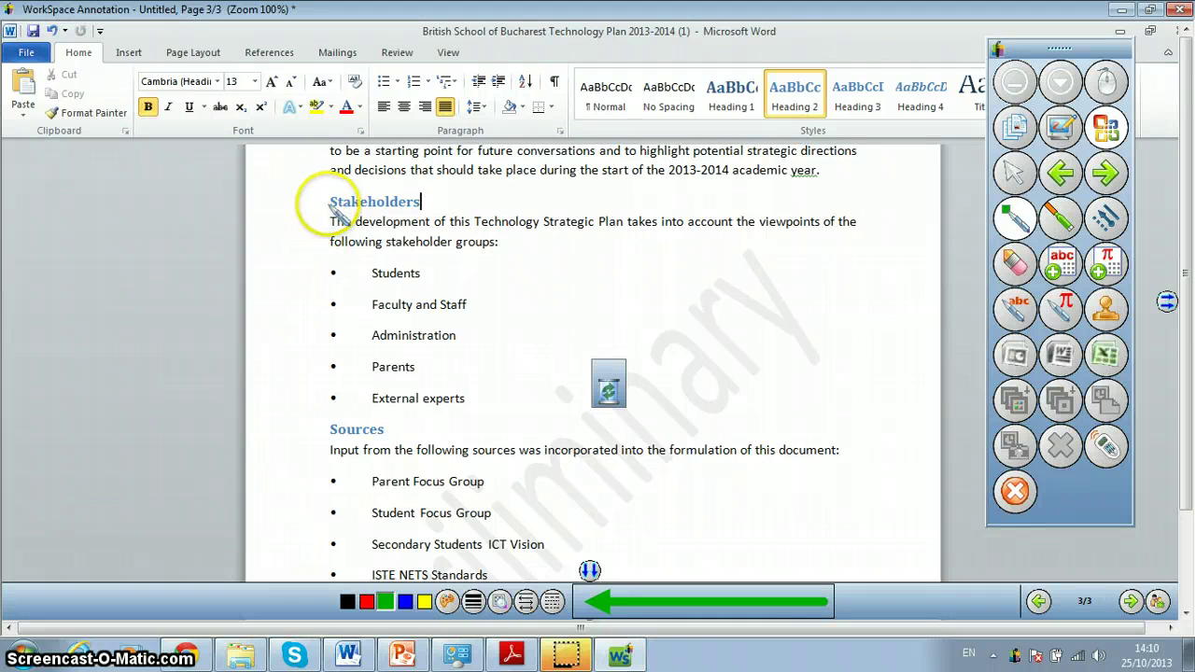
{"action": "left_click_drag", "start_coordinate": [328, 203], "coordinate": [412, 177]}
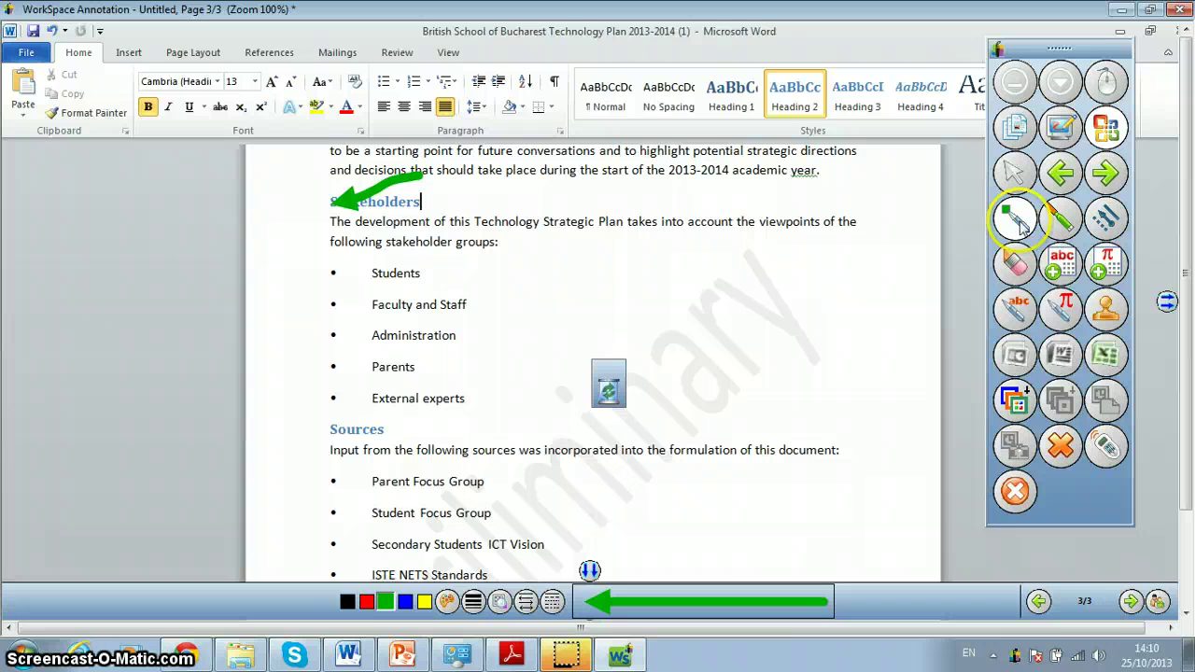
{"action": "left_click_drag", "start_coordinate": [359, 302], "coordinate": [456, 299]}
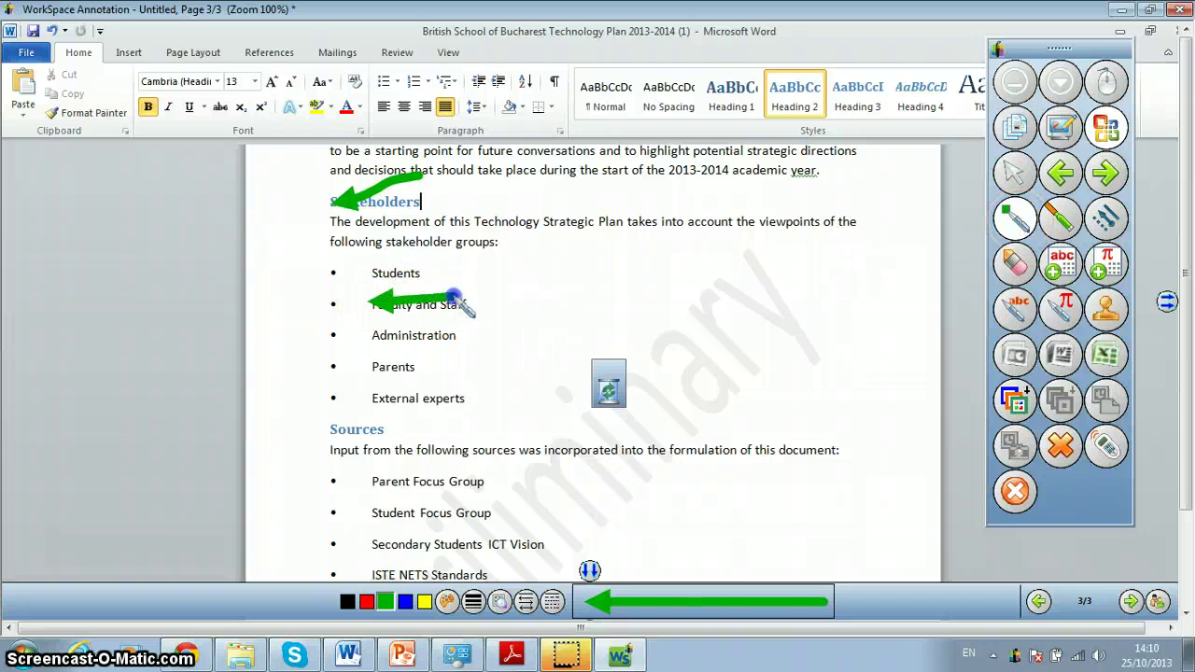
Highlight the Parents and External experts bullets in orange with the Highlighter.
{"action": "left_click", "coordinate": [1069, 220]}
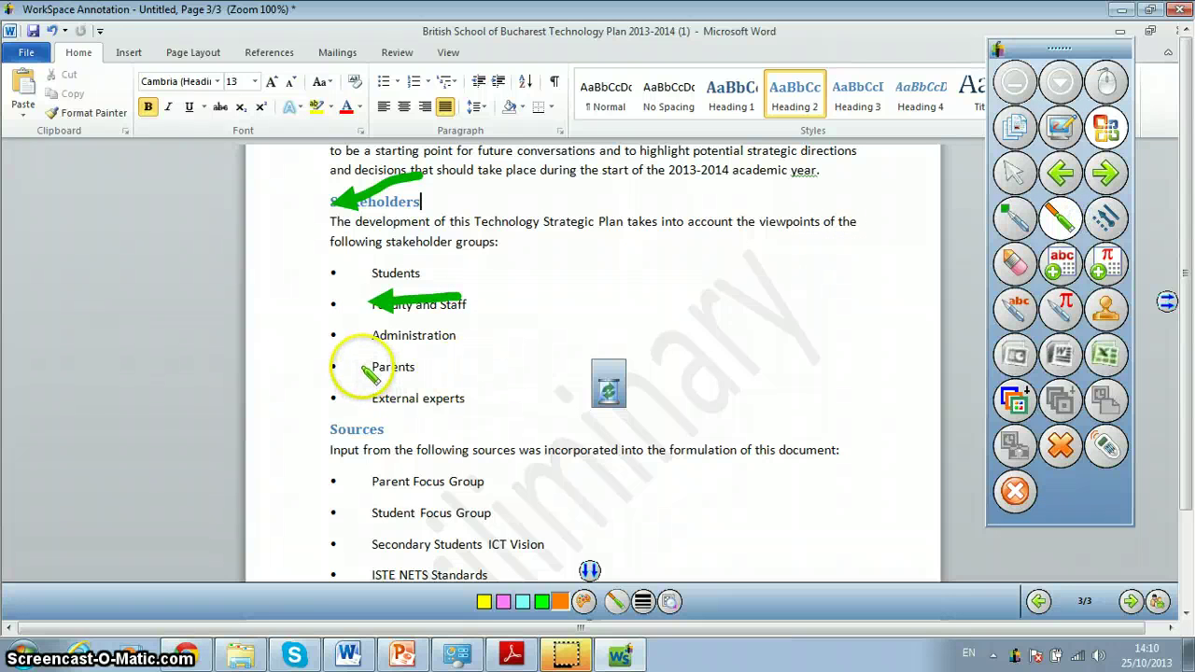
{"action": "left_click_drag", "start_coordinate": [355, 368], "coordinate": [422, 369]}
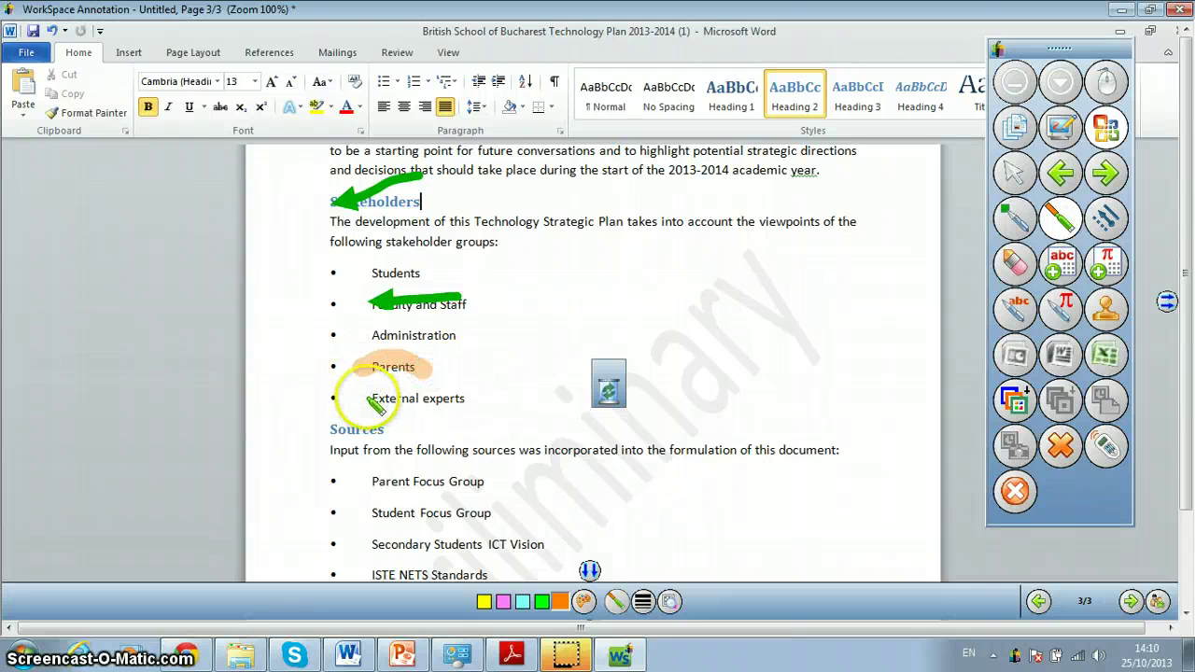
{"action": "left_click_drag", "start_coordinate": [362, 399], "coordinate": [475, 398]}
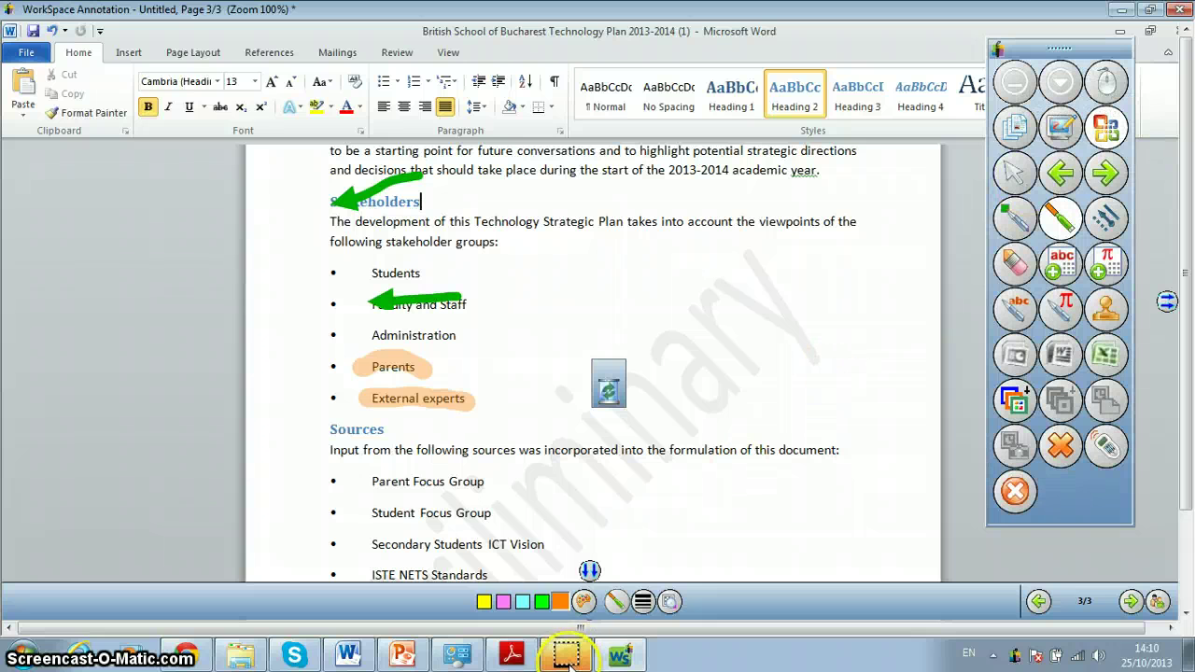
{"action": "mouse_move", "coordinate": [569, 659]}
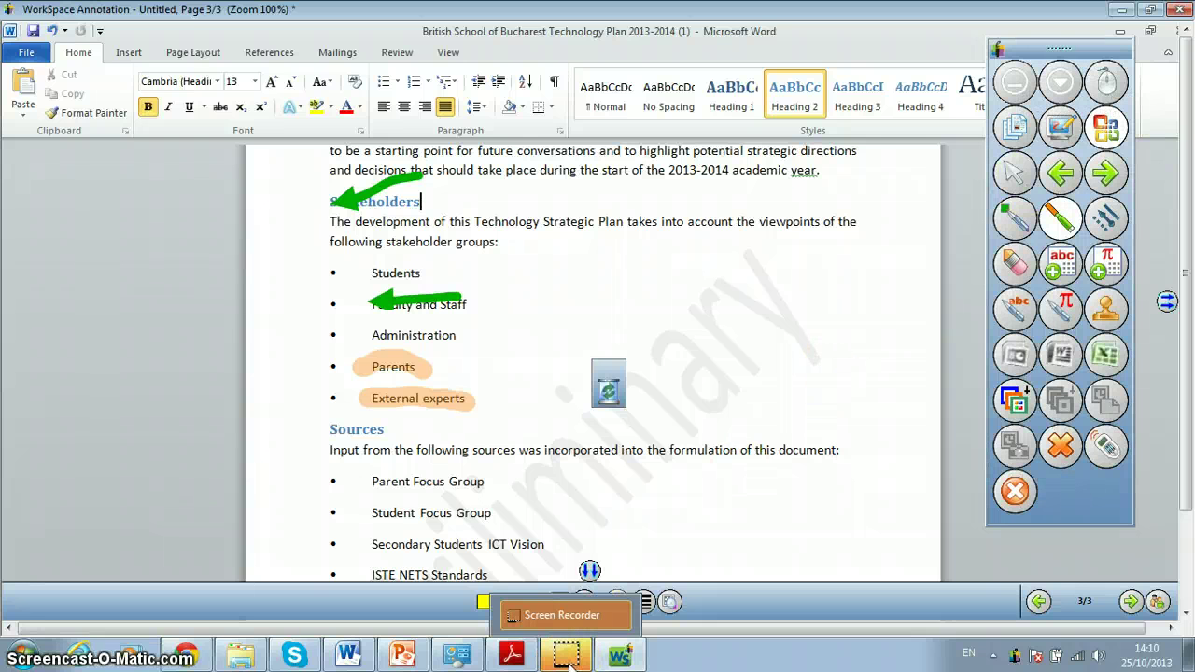
{"action": "left_click", "coordinate": [569, 659]}
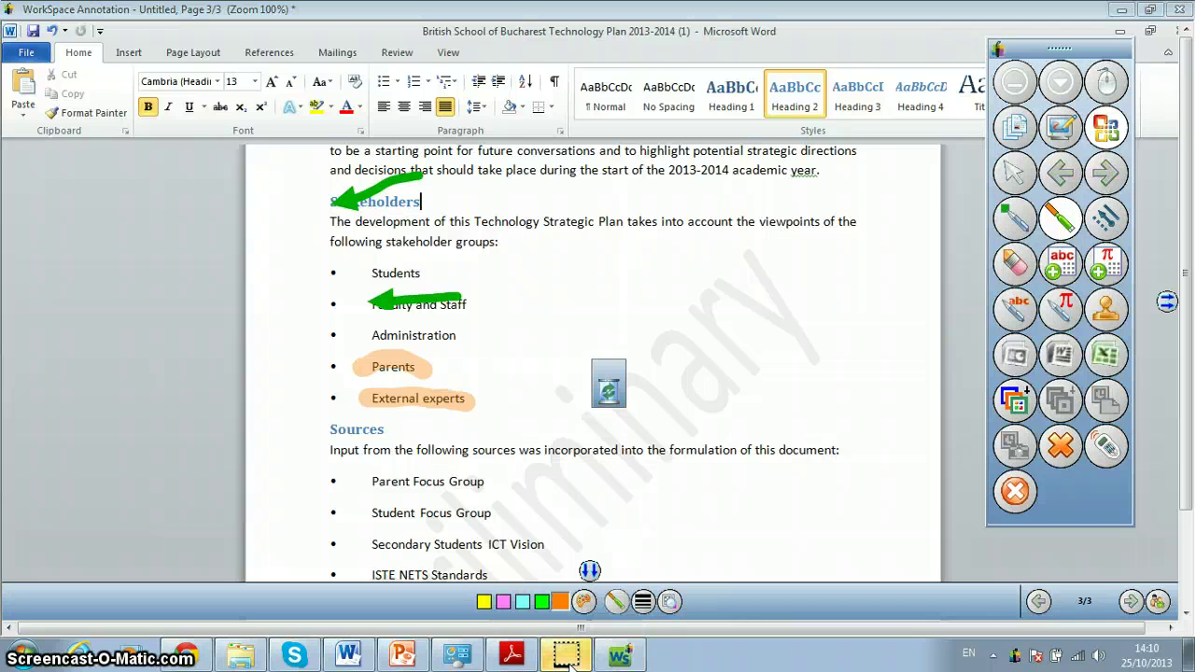